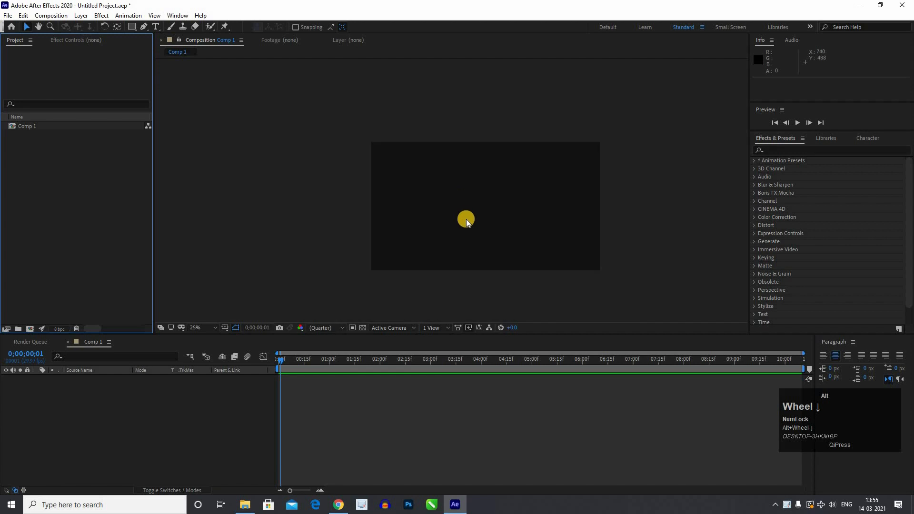
- Draw a cyan-filled square about 196 by 188 px in the upper-left area of the composition
{"action": "key", "text": "space"}
{"action": "left_click", "coordinate": [442, 212]}
{"action": "left_click_drag", "start_coordinate": [455, 236], "coordinate": [443, 213]}
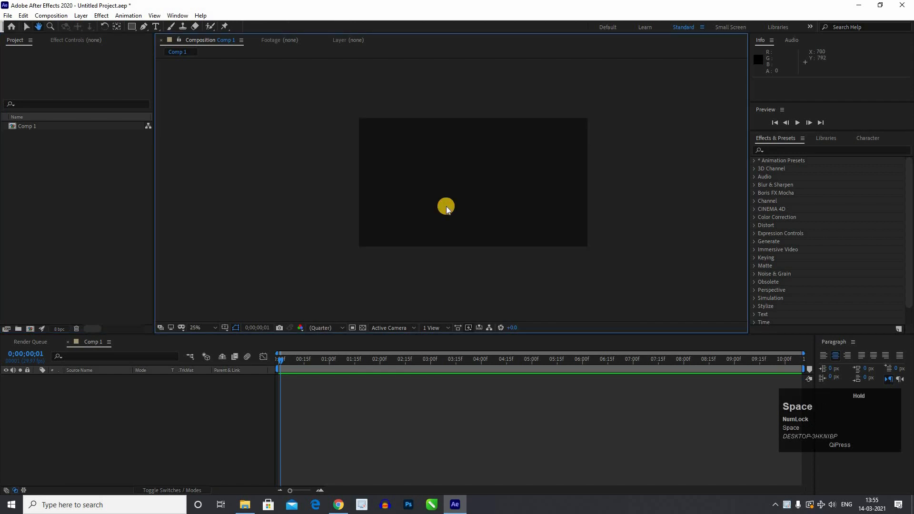
{"action": "left_click", "coordinate": [131, 28]}
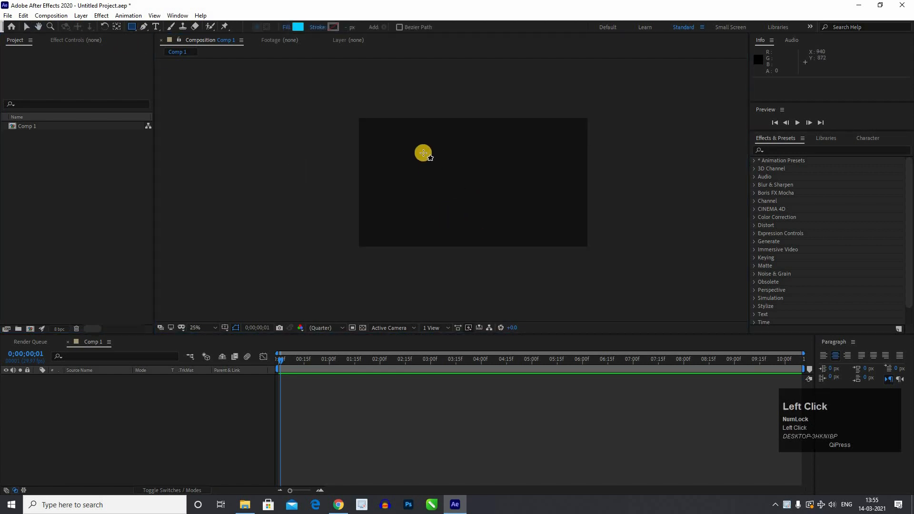
{"action": "mouse_move", "coordinate": [395, 139]}
{"action": "left_mouse_down"}
{"action": "mouse_move", "coordinate": [406, 167]}
{"action": "mouse_move", "coordinate": [419, 162]}
{"action": "left_mouse_up"}
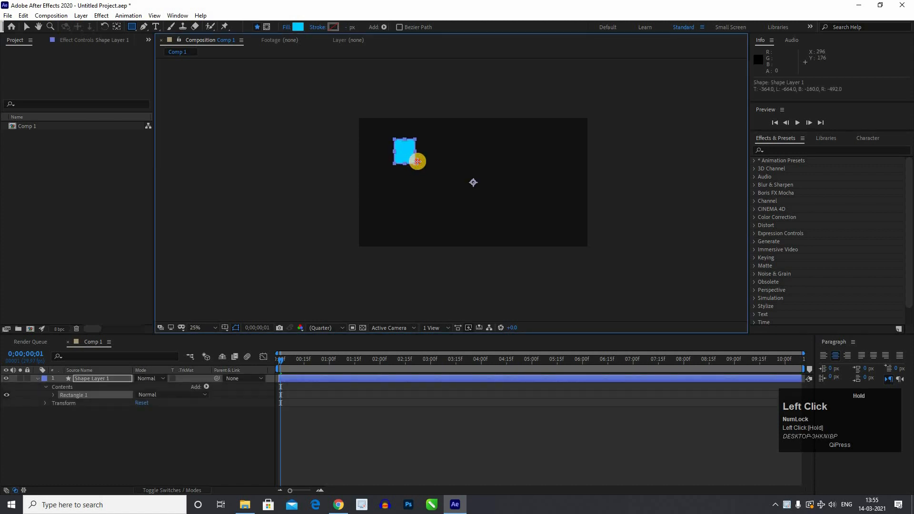
{"action": "left_click", "coordinate": [25, 27]}
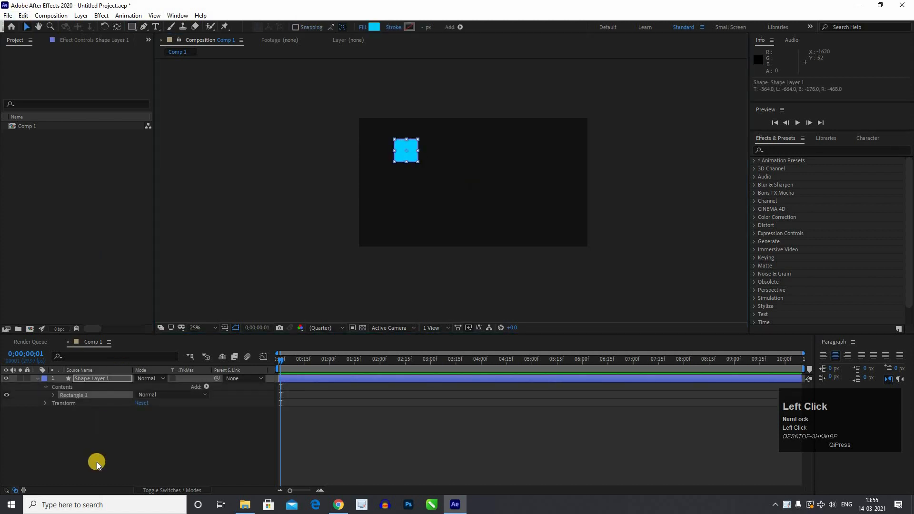
- Duplicate the square's shape layer twice to get three shape layers in total
{"action": "left_click", "coordinate": [38, 379]}
{"action": "left_click", "coordinate": [105, 375]}
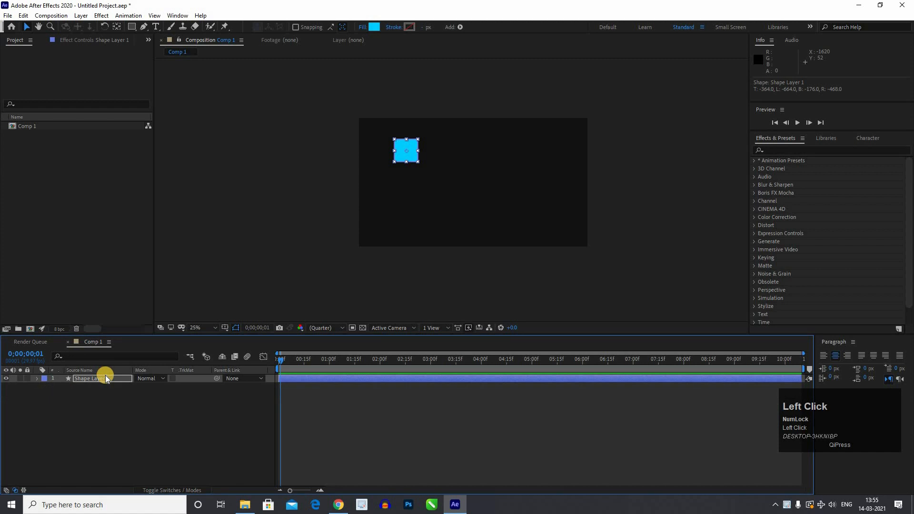
{"action": "key", "text": "ctrl+d"}
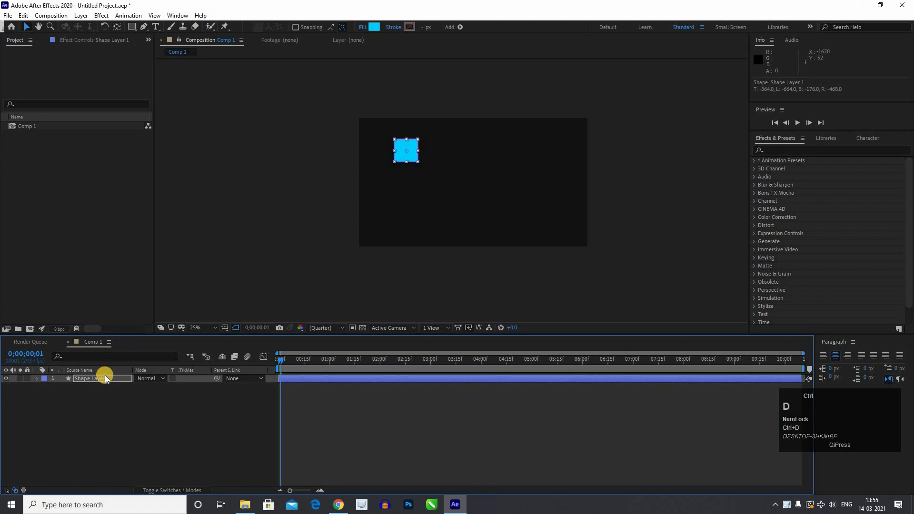
{"action": "left_click", "coordinate": [91, 379]}
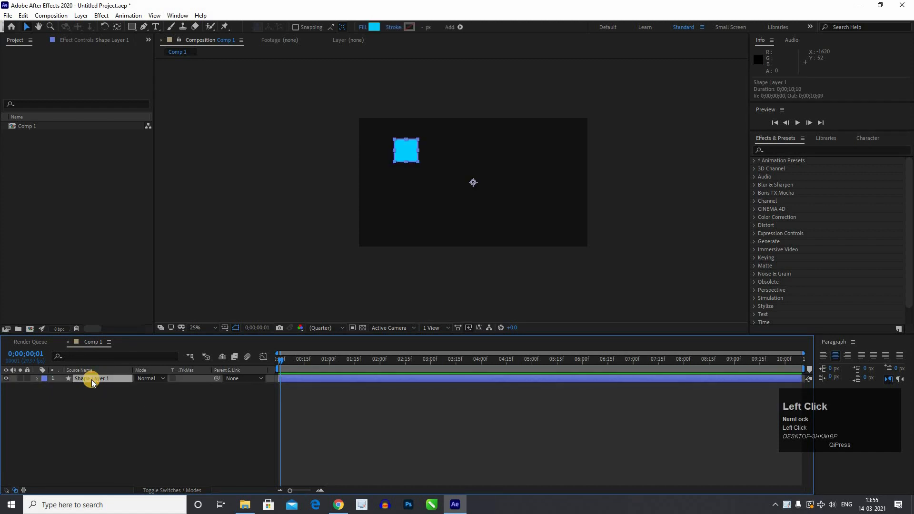
{"action": "key", "text": "ctrl+d"}
{"action": "key", "text": "ctrl+d"}
- Move the two duplicate squares straight down to positions 960, 784 and 960, 1028, forming an evenly spaced column
{"action": "left_click", "coordinate": [425, 205]}
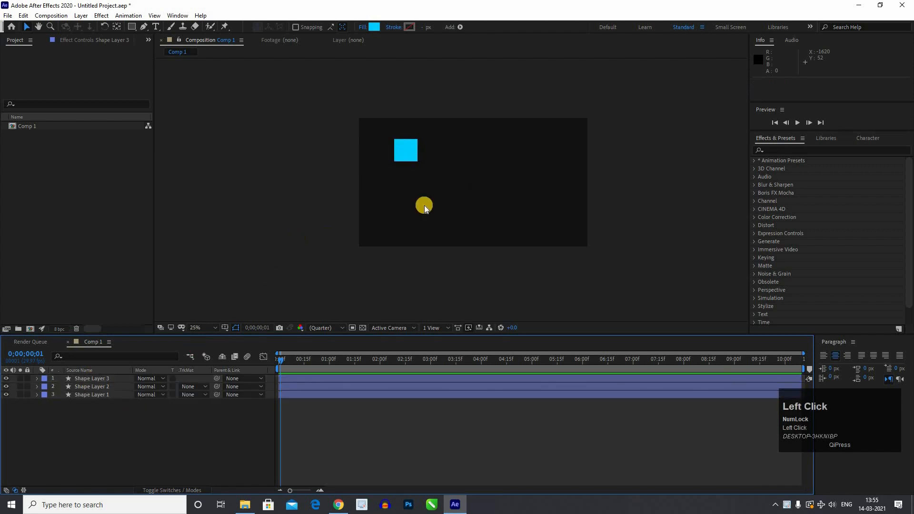
{"action": "left_click", "coordinate": [401, 183]}
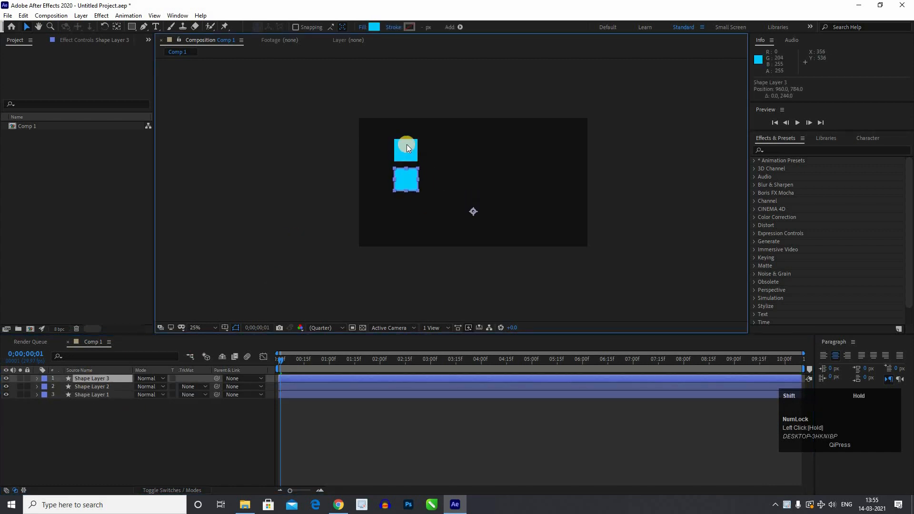
{"action": "left_click_drag", "start_coordinate": [408, 145], "coordinate": [414, 208]}
- Reveal Position on all three shape layers and set starting Position keyframes at 0;00;00;00
{"action": "left_click_drag", "start_coordinate": [281, 361], "coordinate": [131, 356]}
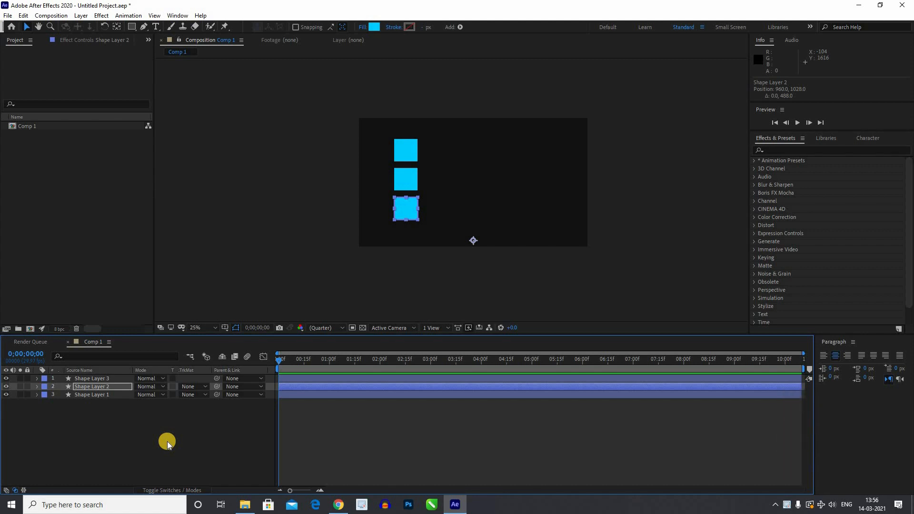
{"action": "left_click_drag", "start_coordinate": [79, 416], "coordinate": [101, 378]}
{"action": "key", "text": "p"}
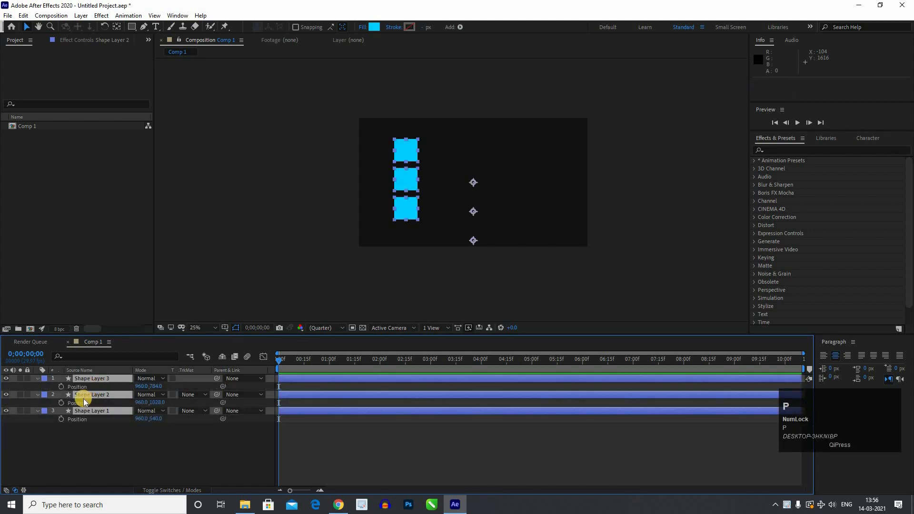
{"action": "left_click", "coordinate": [61, 386]}
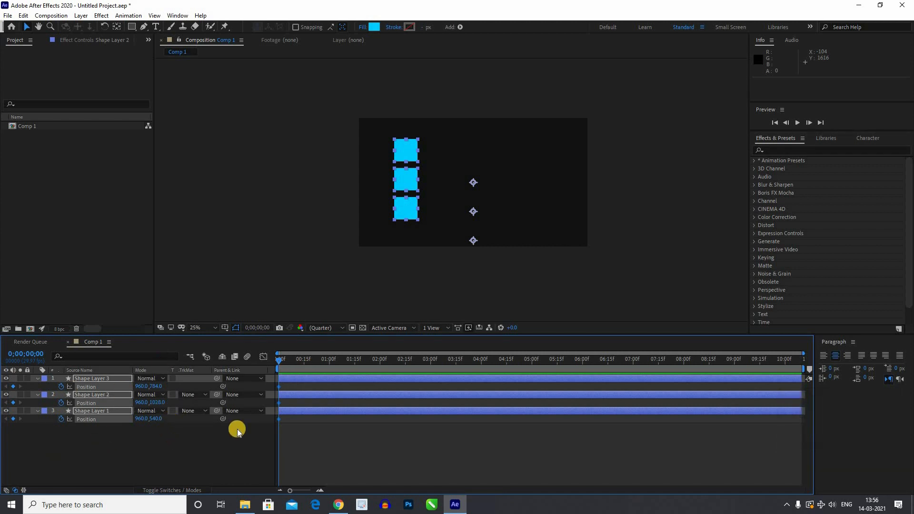
- At 0;00;01;15, shift all three squares horizontally to X 2220 as second Position keyframes, and preview the motion
{"action": "left_click", "coordinate": [356, 363]}
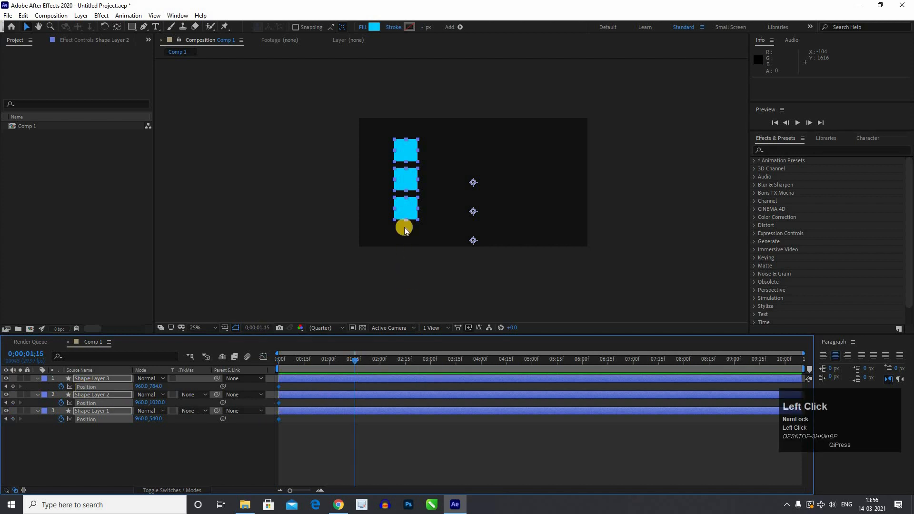
{"action": "left_click_drag", "start_coordinate": [408, 208], "coordinate": [553, 228]}
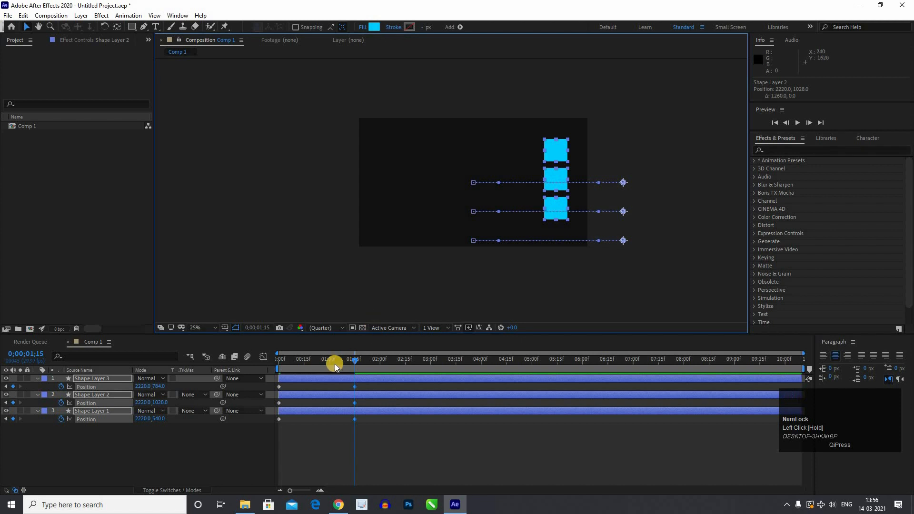
{"action": "left_click_drag", "start_coordinate": [355, 361], "coordinate": [219, 359]}
{"action": "key", "text": "space"}
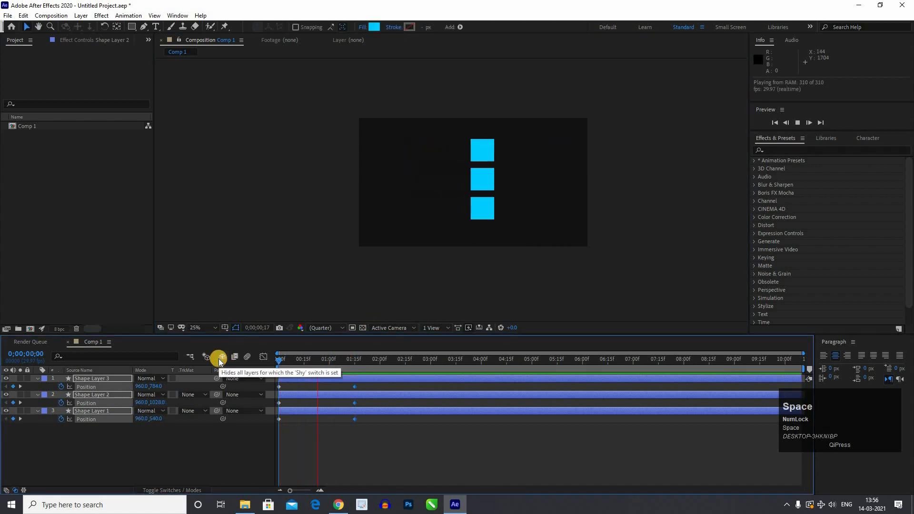
{"action": "key", "text": "space"}
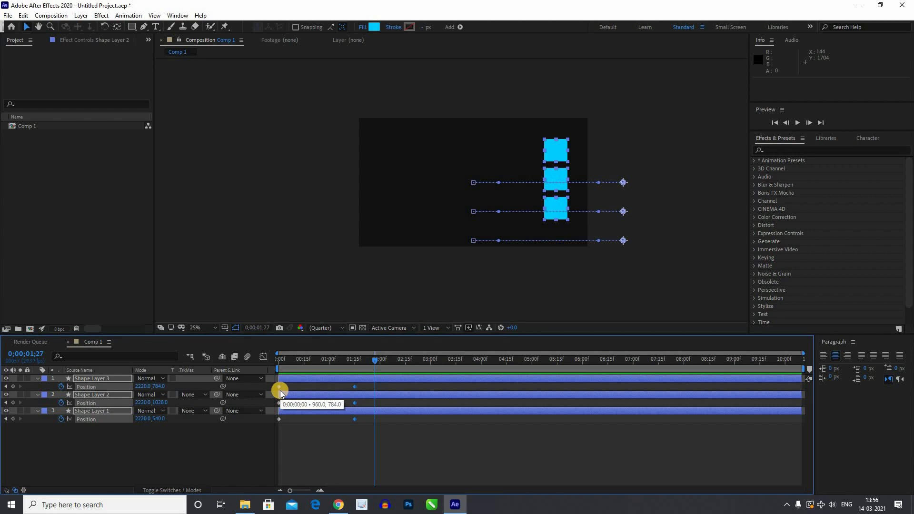
- End the work area at 0;00;01;27 and preview the squares' linear motion within it
{"action": "key", "text": "n"}
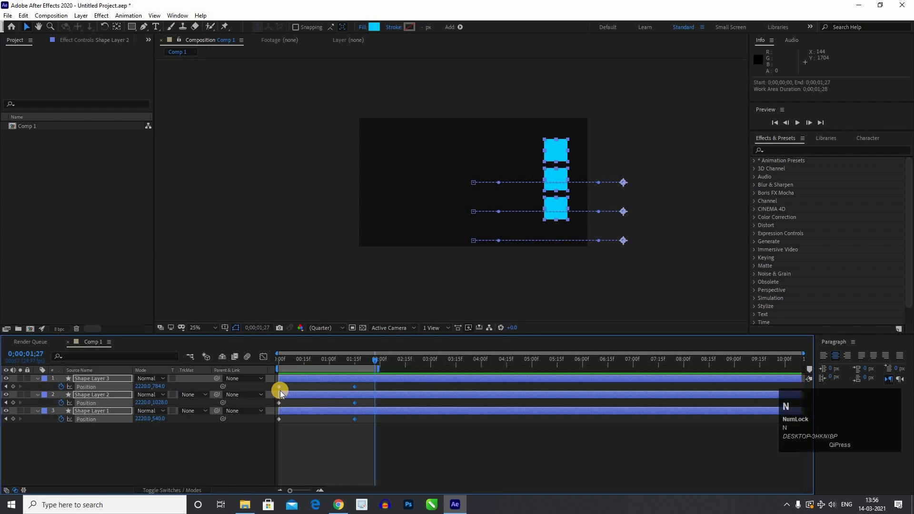
{"action": "left_click", "coordinate": [159, 363]}
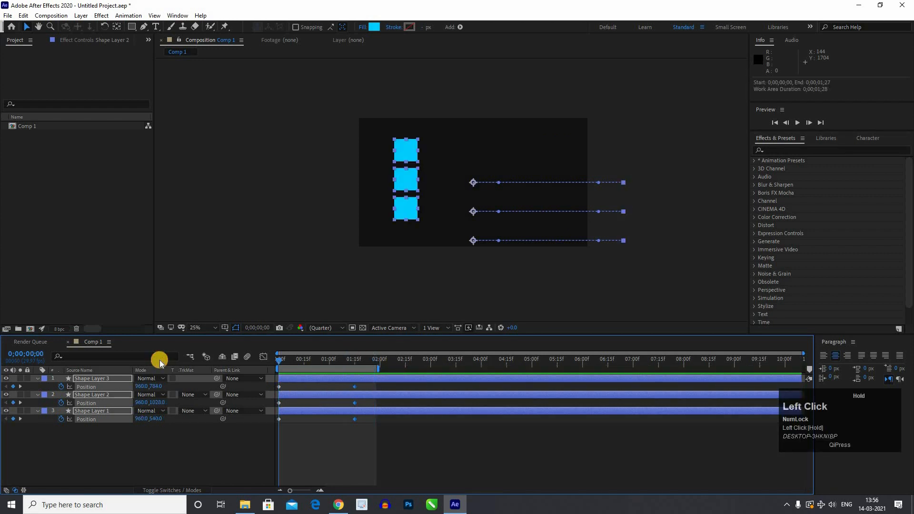
{"action": "key", "text": "space"}
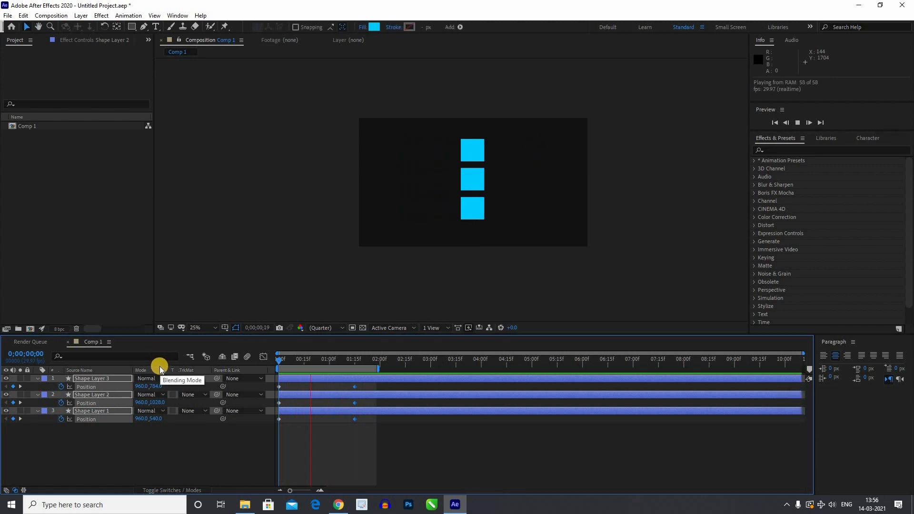
{"action": "key", "text": "space"}
{"action": "left_click", "coordinate": [238, 361]}
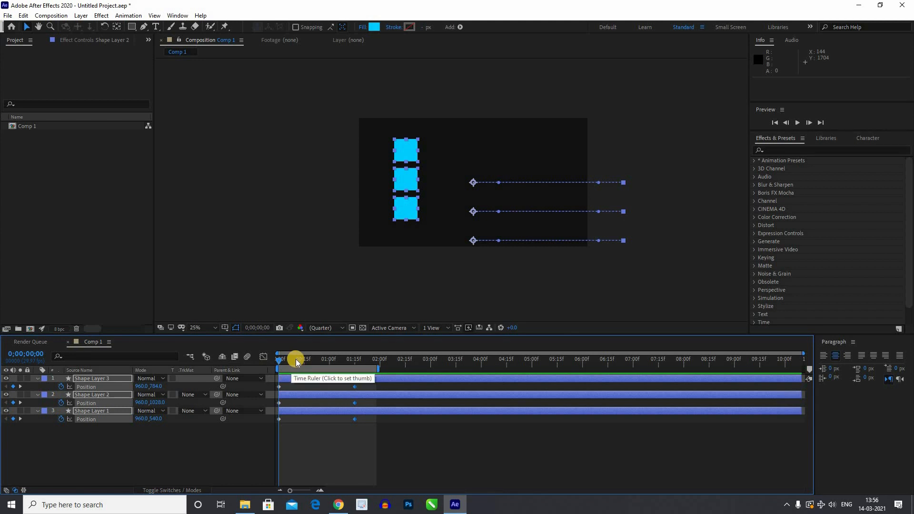
{"action": "key", "text": "space"}
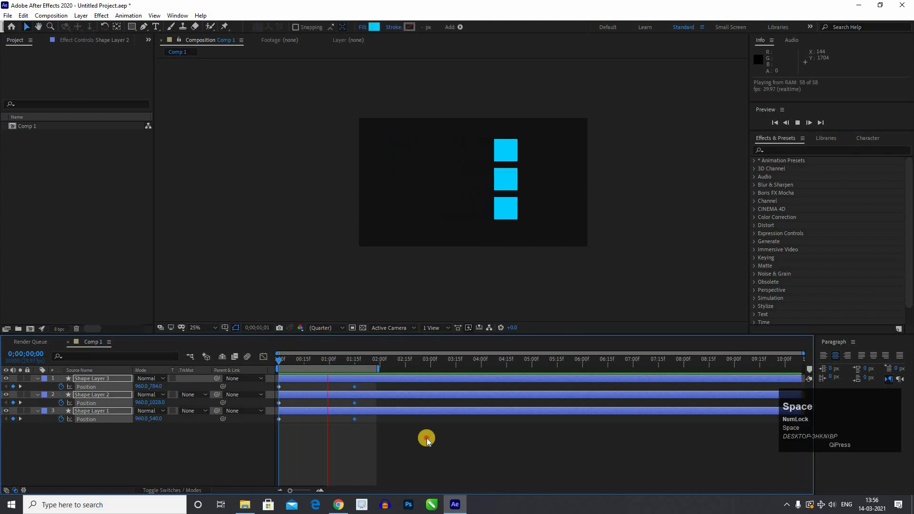
{"action": "left_click", "coordinate": [351, 384]}
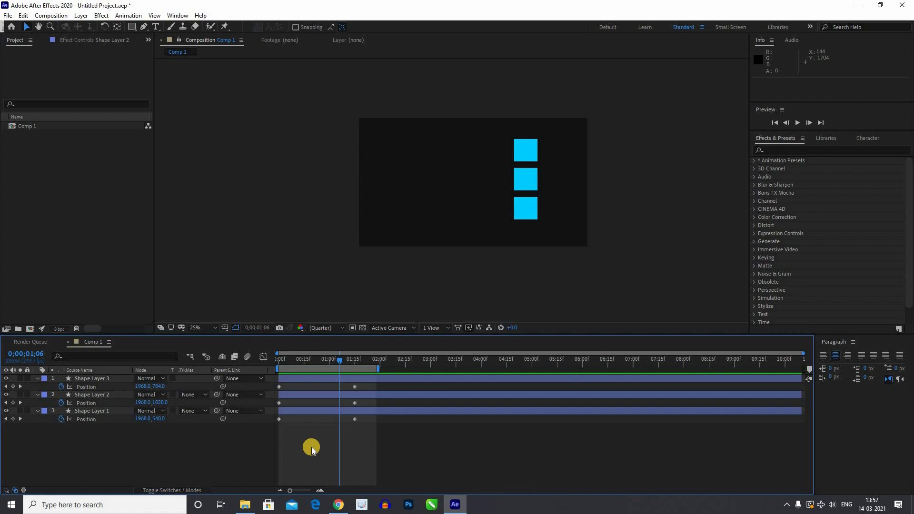
- Apply Easy Ease In to Shape Layer 3's Position keyframe at 0;00;01;15
{"action": "left_click", "coordinate": [377, 424]}
{"action": "left_click", "coordinate": [355, 387]}
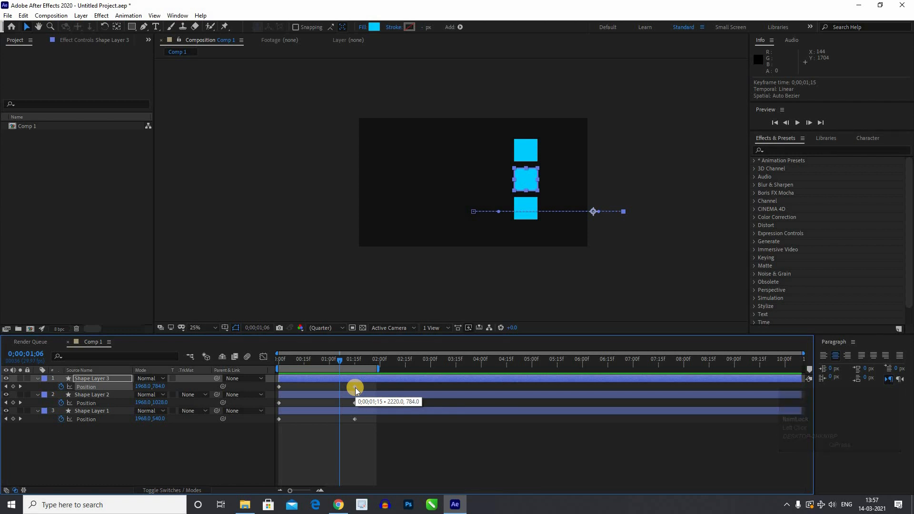
{"action": "right_click", "coordinate": [355, 387]}
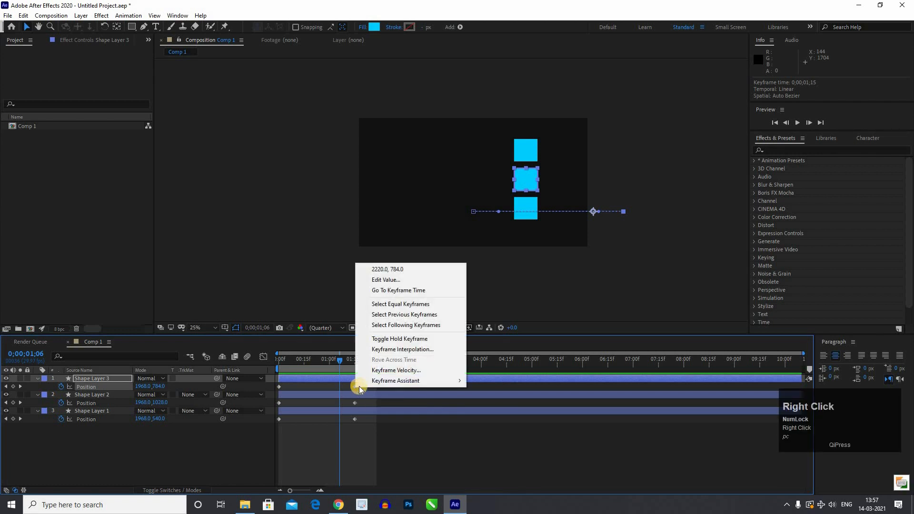
{"action": "mouse_move", "coordinate": [368, 383]}
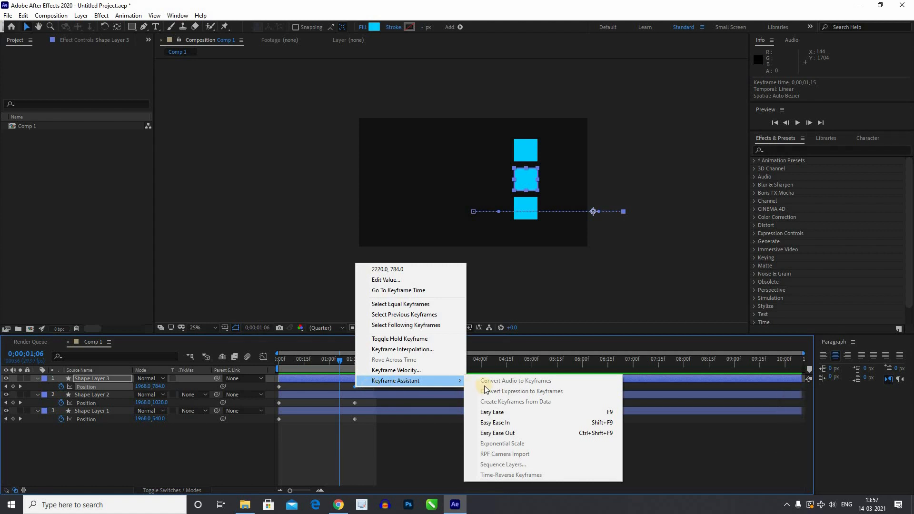
{"action": "left_click", "coordinate": [492, 423]}
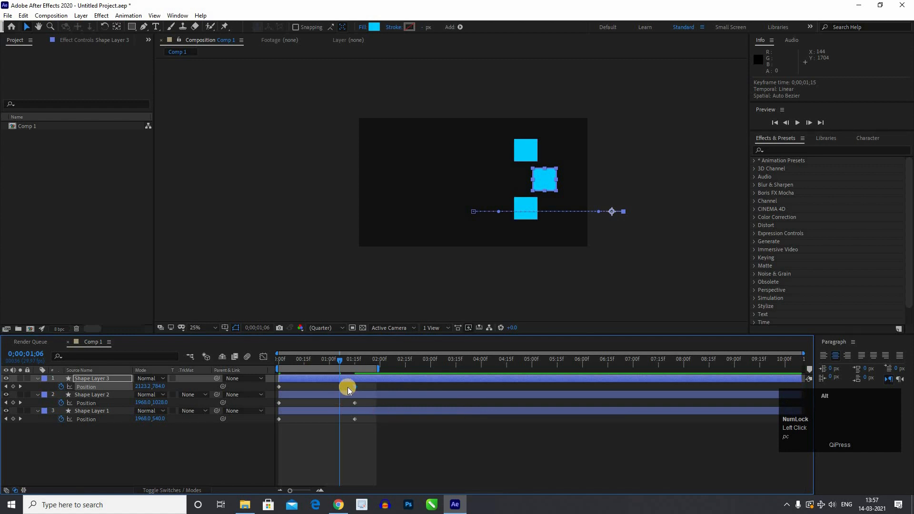
- Inspect Shape Layer 3's eased keyframe, then preview and scrub the animation to compare its speed with the other squares
{"action": "scroll", "coordinate": [348, 388], "scroll_direction": "up", "scroll_amount": 5}
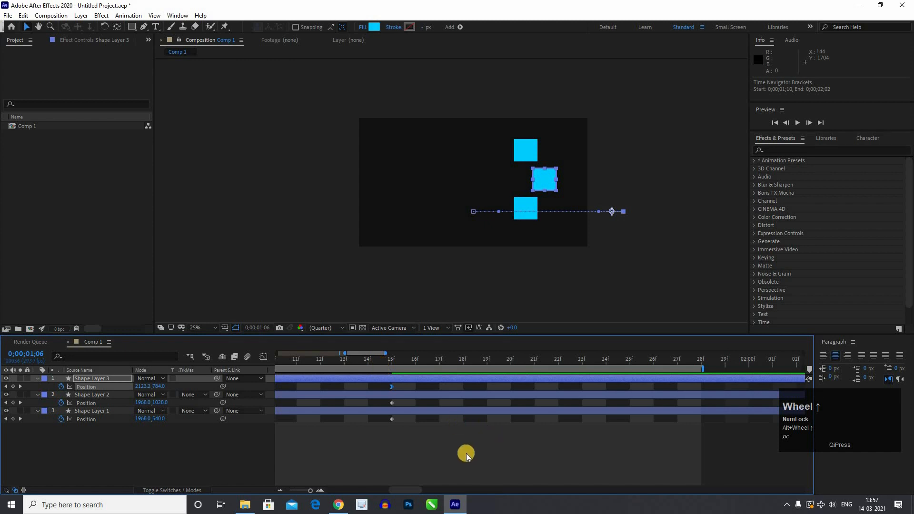
{"action": "scroll", "coordinate": [389, 418], "scroll_direction": "down", "scroll_amount": 5}
{"action": "left_click", "coordinate": [305, 360]}
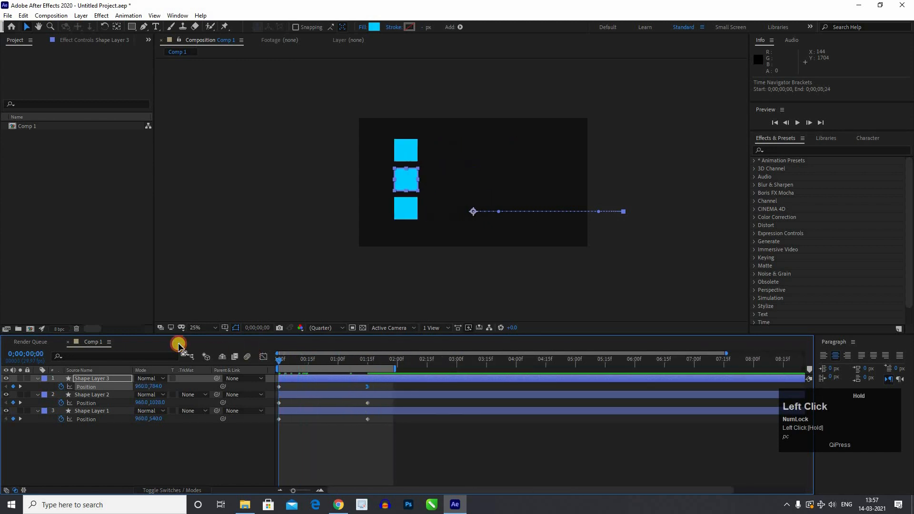
{"action": "key", "text": "space"}
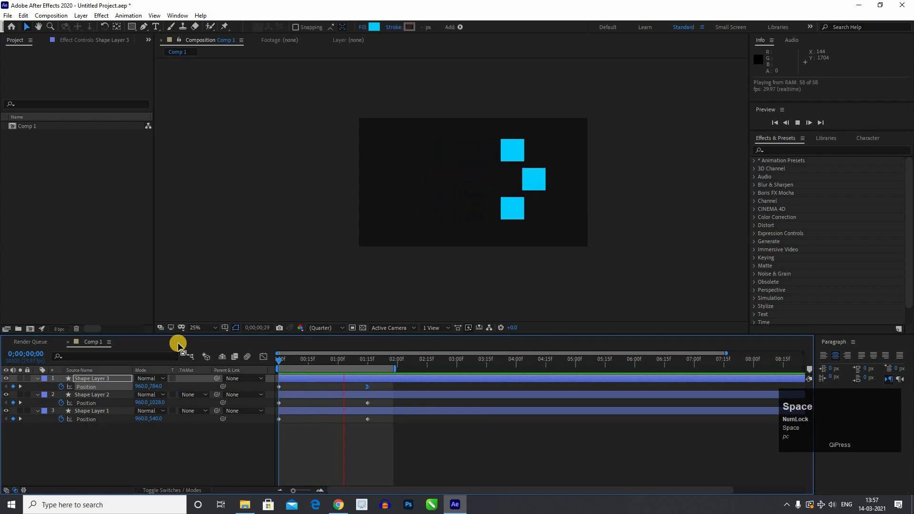
{"action": "key", "text": "space"}
{"action": "left_click_drag", "start_coordinate": [370, 362], "coordinate": [300, 358]}
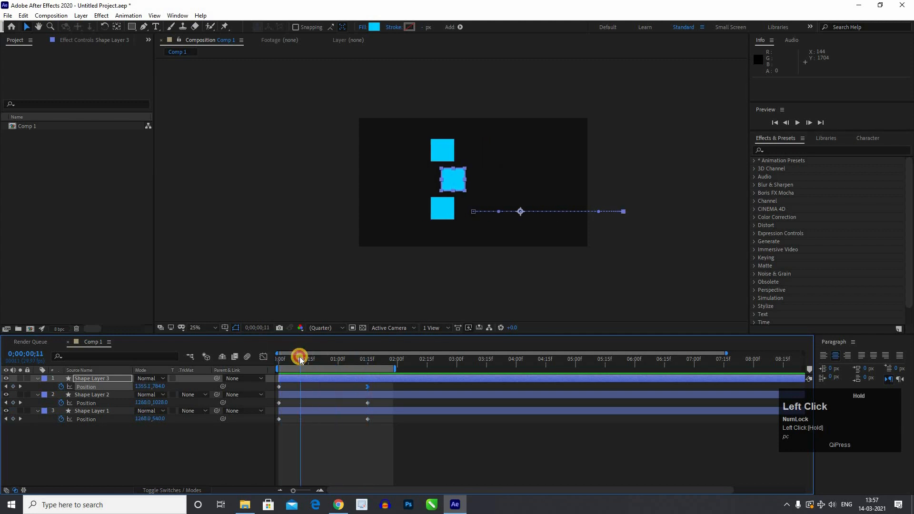
{"action": "left_click_drag", "start_coordinate": [299, 356], "coordinate": [368, 357]}
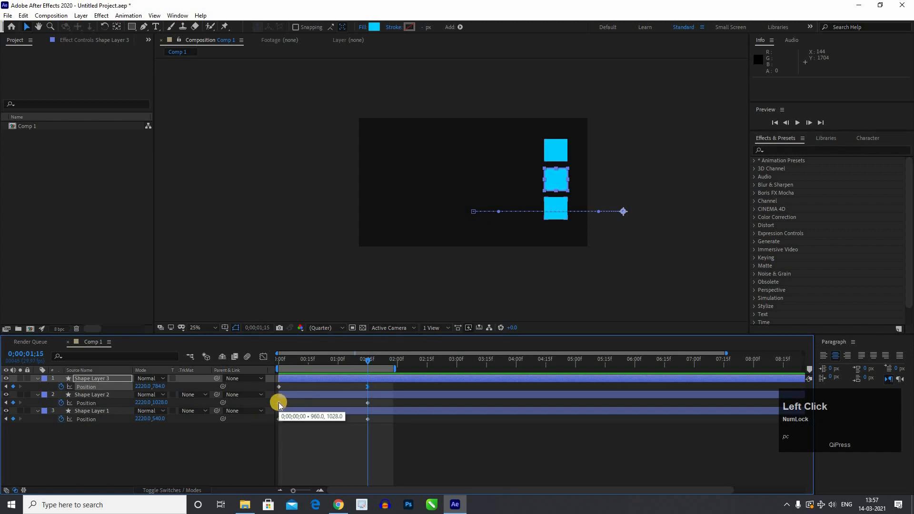
- Apply Easy Ease Out to Shape Layer 2's Position keyframe at 0;00;00;00 and preview the animation
{"action": "left_click", "coordinate": [279, 402]}
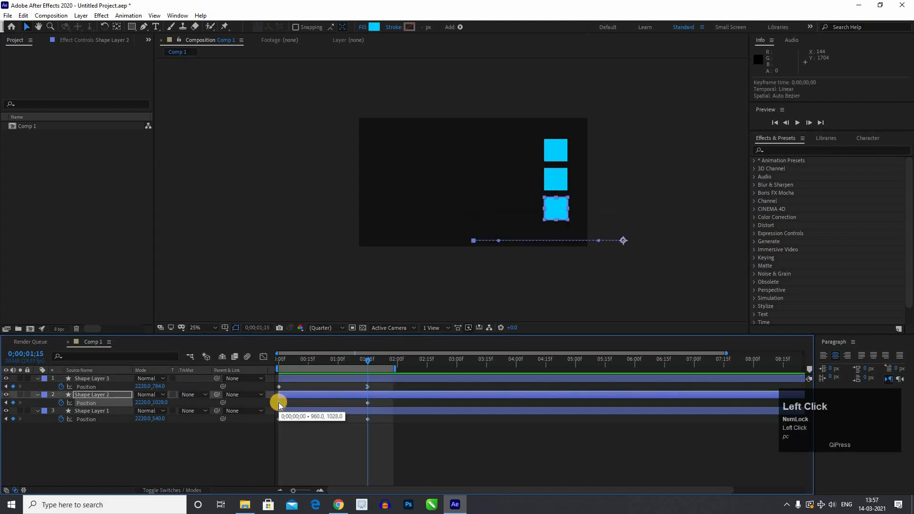
{"action": "right_click", "coordinate": [278, 402]}
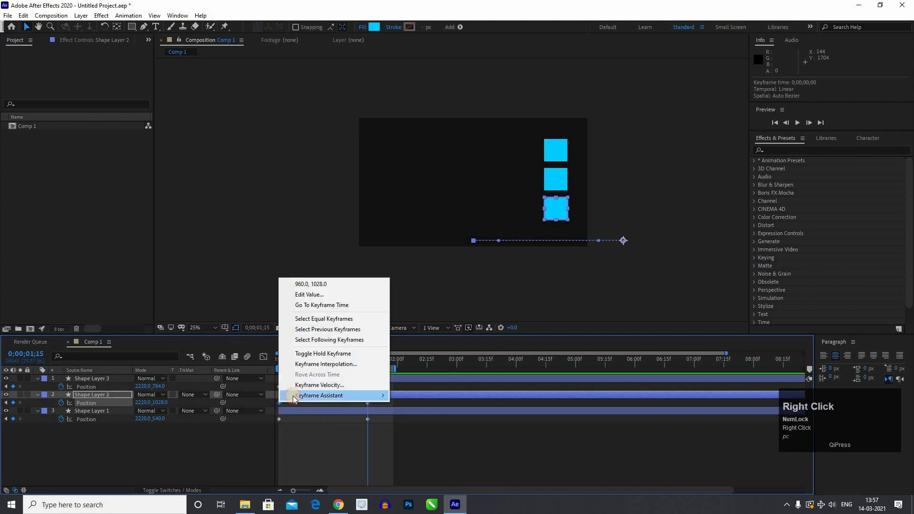
{"action": "left_click", "coordinate": [294, 396]}
{"action": "left_click", "coordinate": [425, 448]}
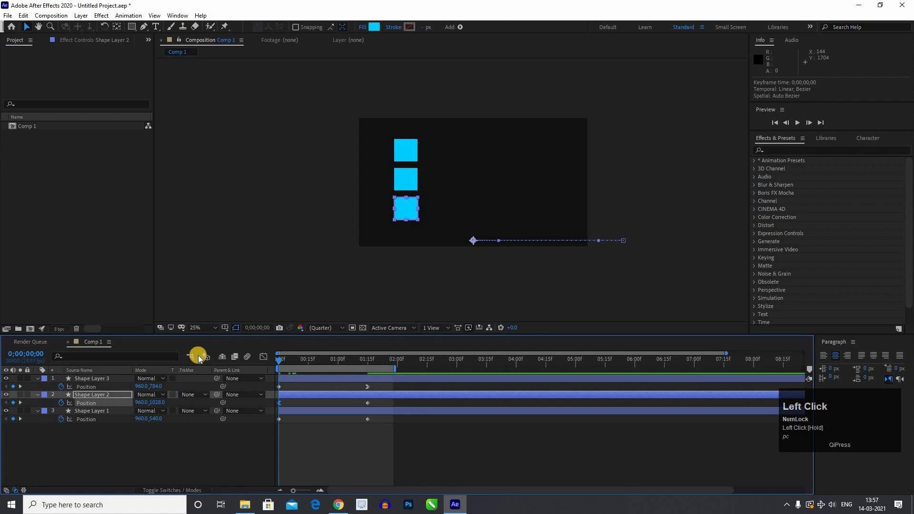
{"action": "key", "text": "space"}
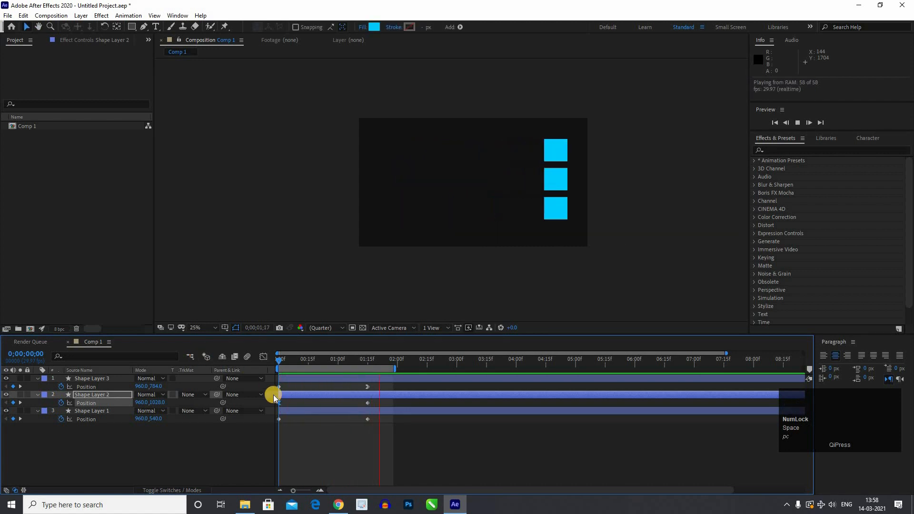
- Preview the animation from the start, pausing midway to compare Shape Layer 2's eased start with the other squares
{"action": "key", "text": "space"}
{"action": "left_click_drag", "start_coordinate": [286, 361], "coordinate": [195, 364]}
{"action": "key", "text": "space"}
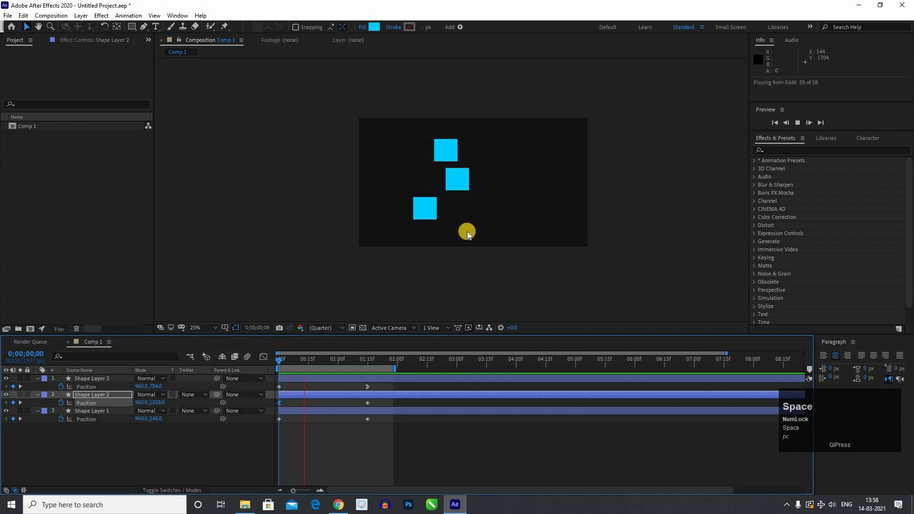
{"action": "key", "text": "space"}
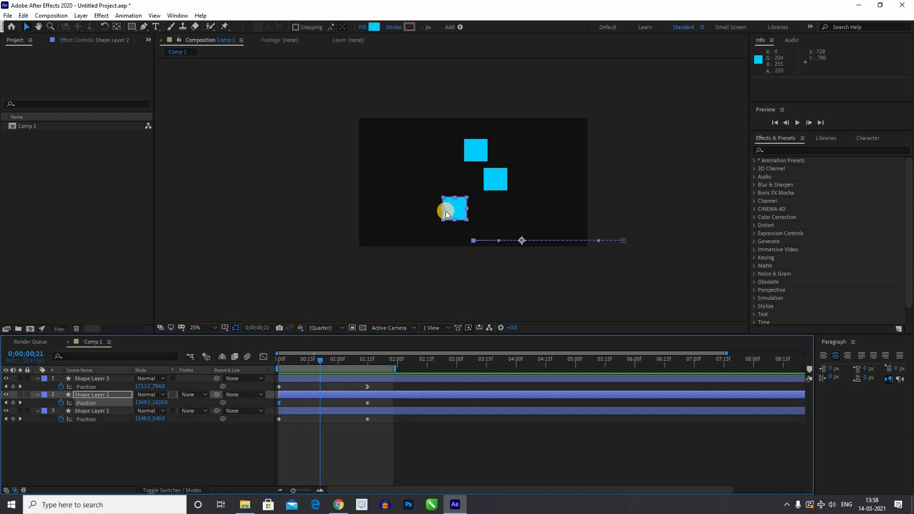
{"action": "key", "text": "space"}
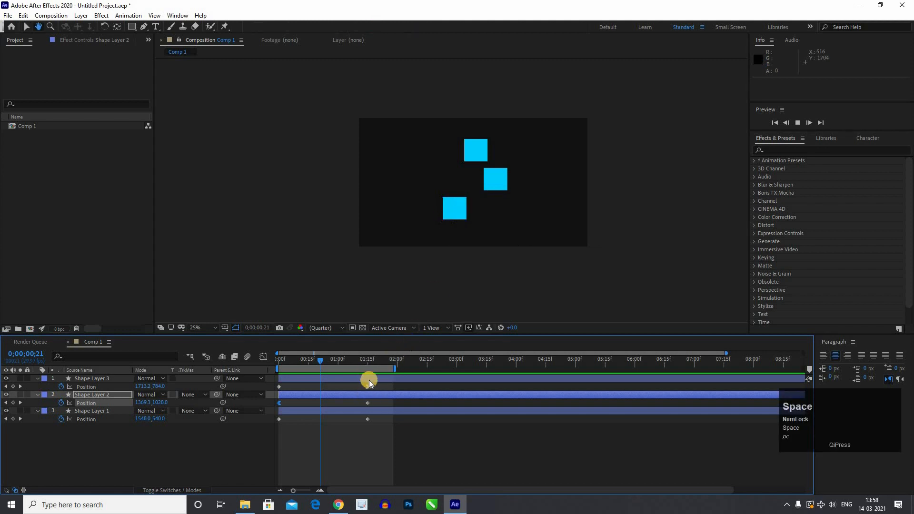
{"action": "key", "text": "space"}
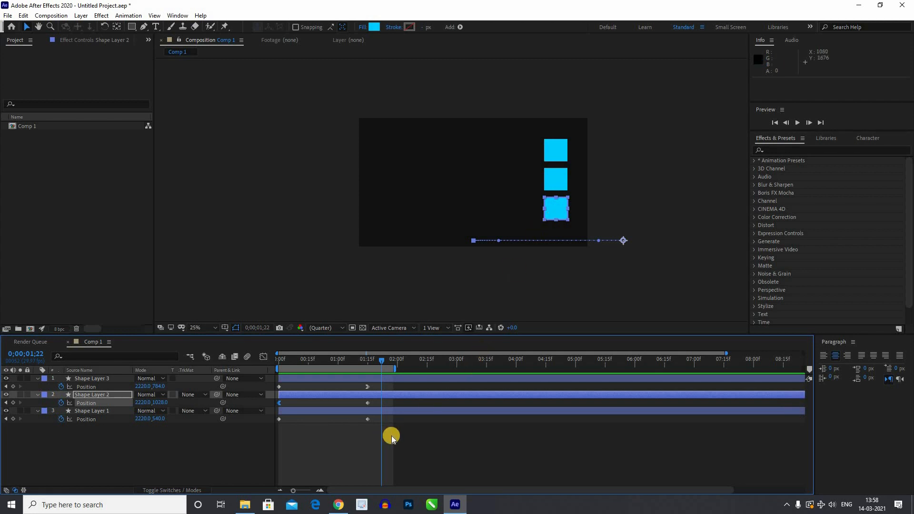
- Apply Easy Ease to both of Shape Layer 1's Position keyframes
{"action": "left_click", "coordinate": [418, 437]}
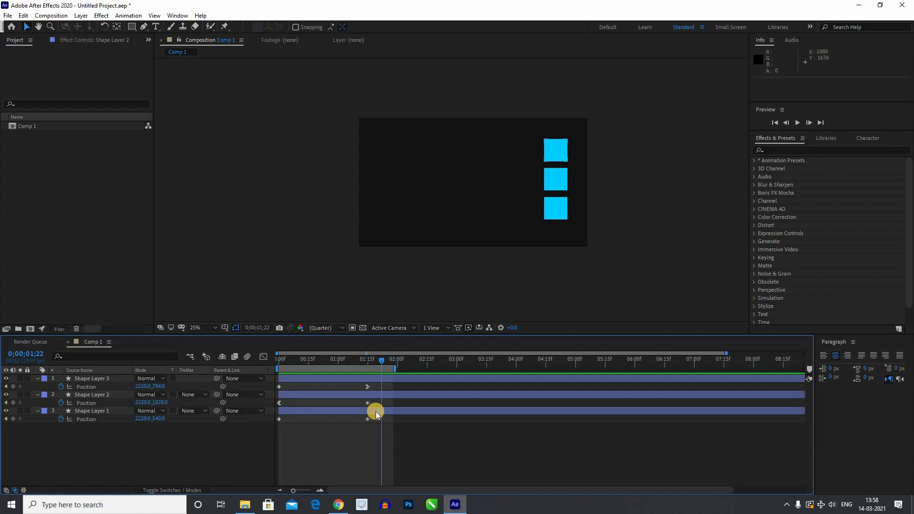
{"action": "left_click", "coordinate": [448, 447]}
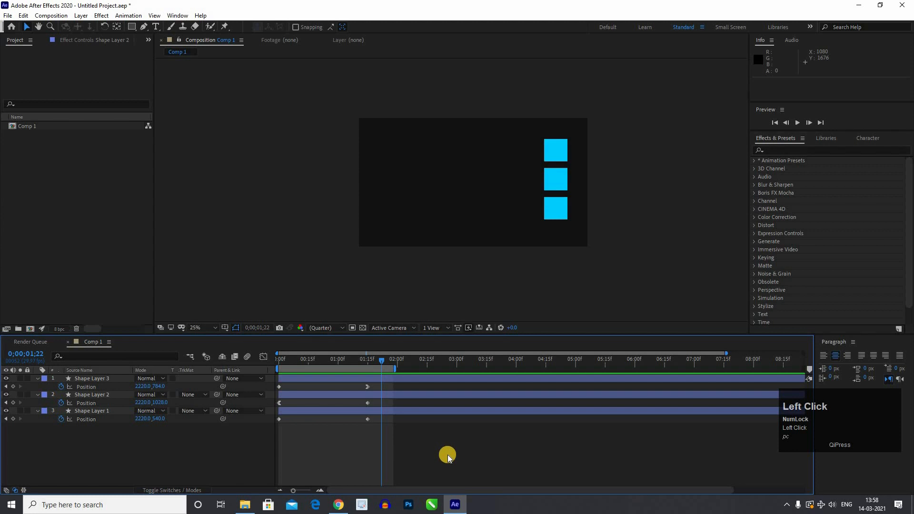
{"action": "left_click_drag", "start_coordinate": [441, 451], "coordinate": [255, 419]}
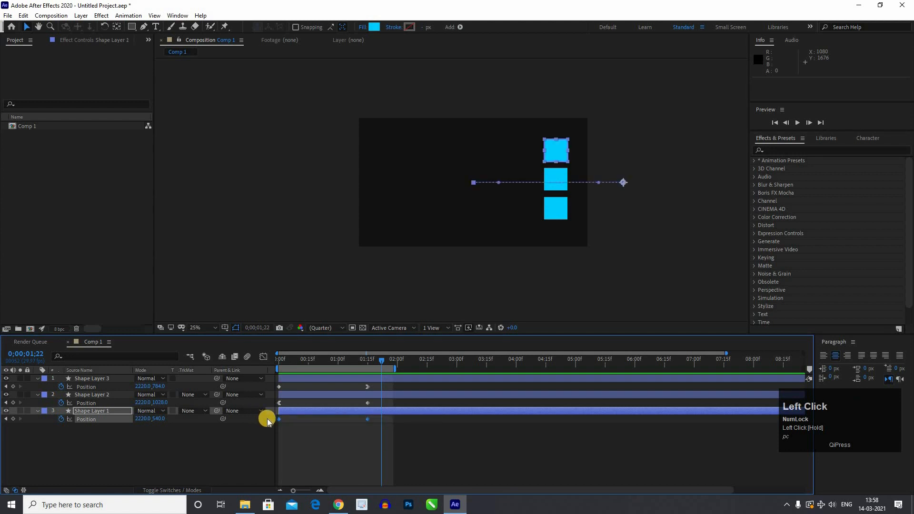
{"action": "right_click", "coordinate": [367, 420]}
{"action": "left_click", "coordinate": [392, 414]}
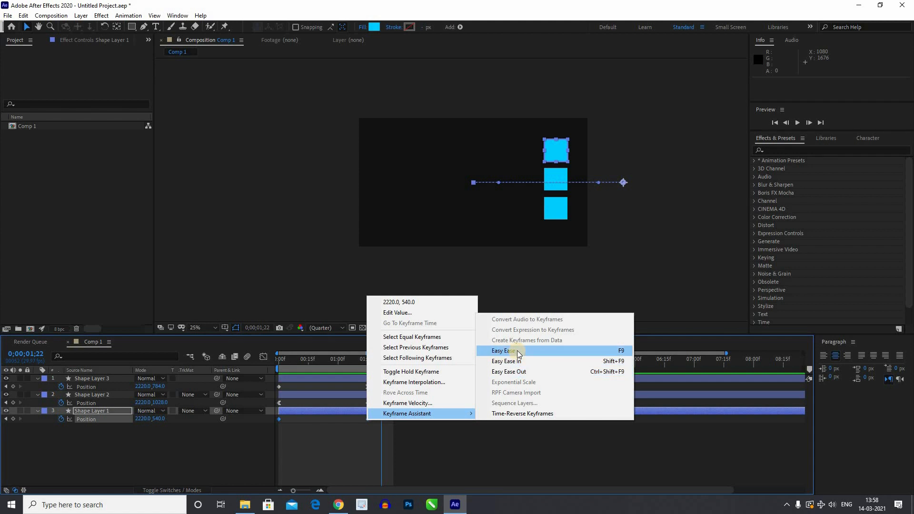
{"action": "left_click", "coordinate": [605, 351]}
- Preview the animation repeatedly from the first frame to compare Easy Ease on Shape Layer 1 with the other two squares
{"action": "left_click_drag", "start_coordinate": [305, 364], "coordinate": [198, 359]}
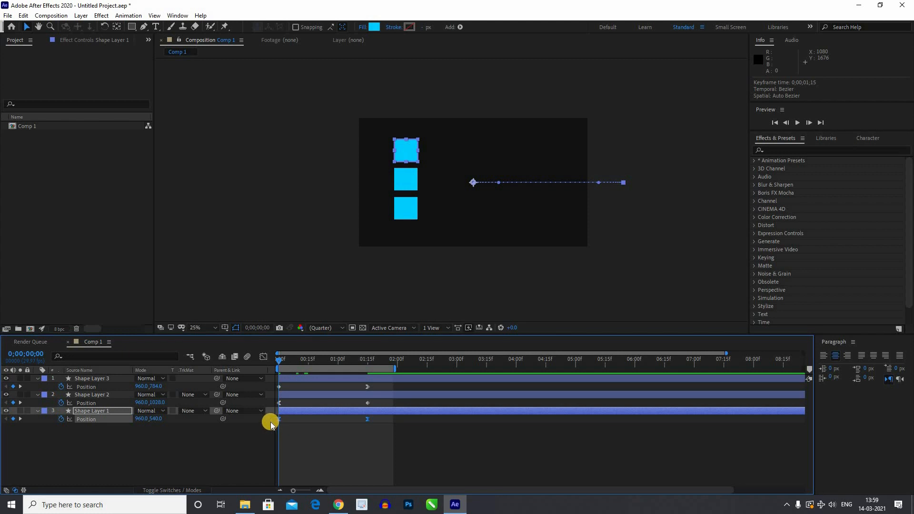
{"action": "key", "text": "space"}
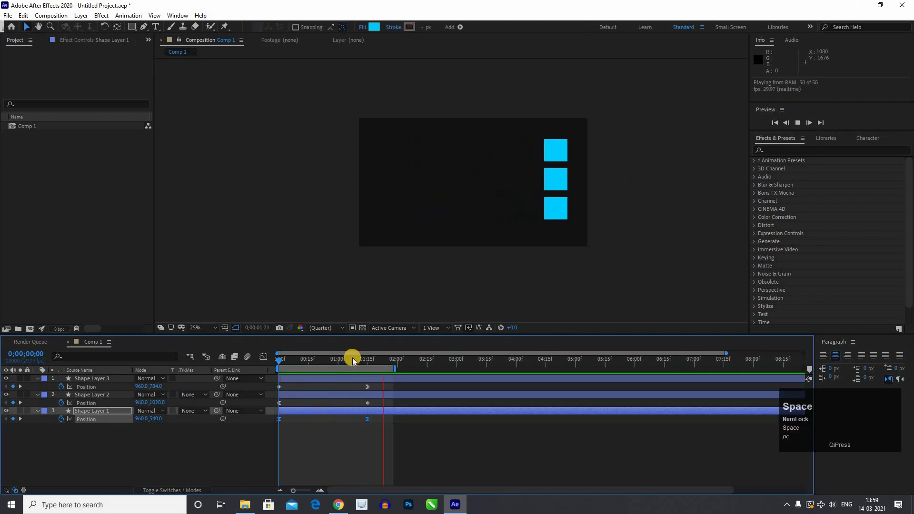
{"action": "left_click_drag", "start_coordinate": [320, 360], "coordinate": [172, 346]}
{"action": "key", "text": "space"}
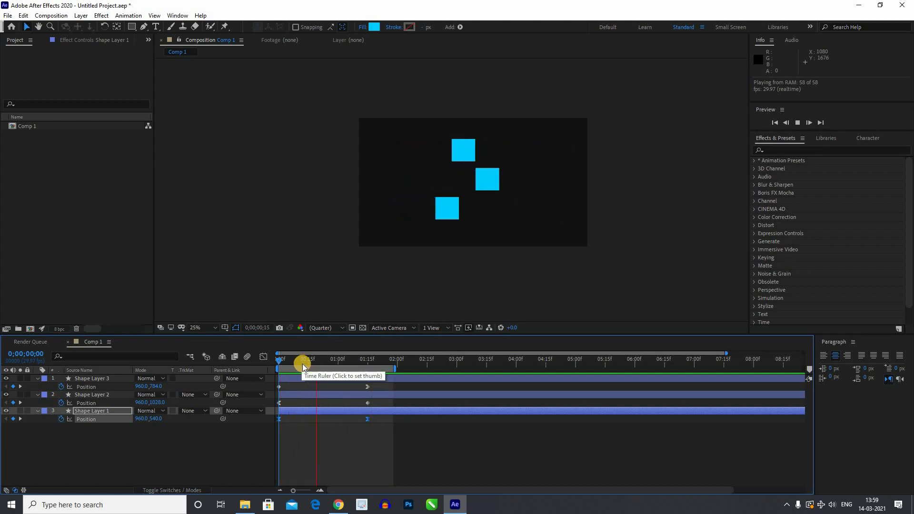
{"action": "key", "text": "space"}
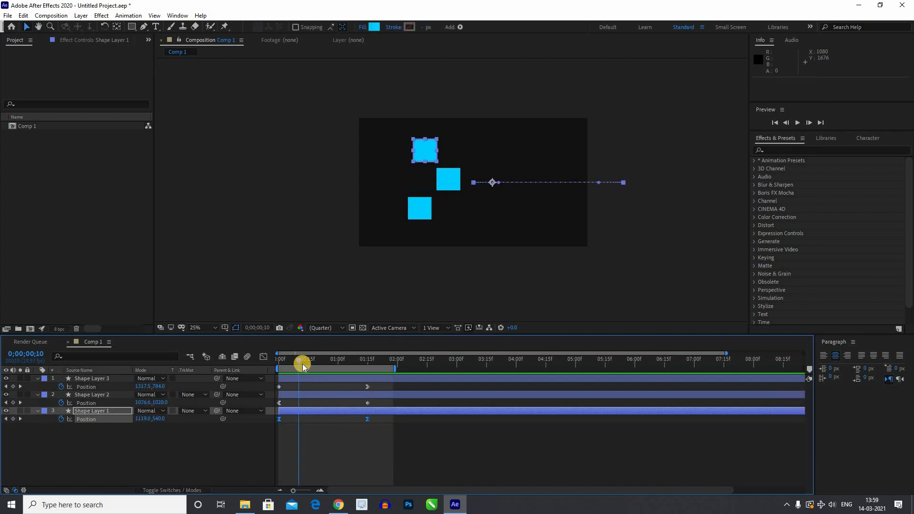
{"action": "left_click_drag", "start_coordinate": [302, 364], "coordinate": [262, 364]}
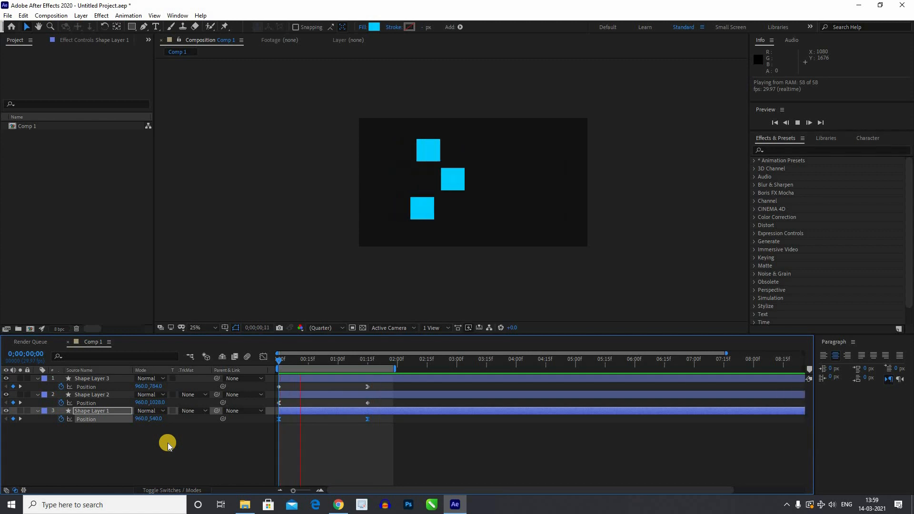
{"action": "key", "text": "space"}
- Delete the three shape layers with their Position keyframes, and remove Comp 1 from the project
{"action": "left_click_drag", "start_coordinate": [73, 451], "coordinate": [131, 379]}
{"action": "left_click_drag", "start_coordinate": [349, 434], "coordinate": [349, 433]}
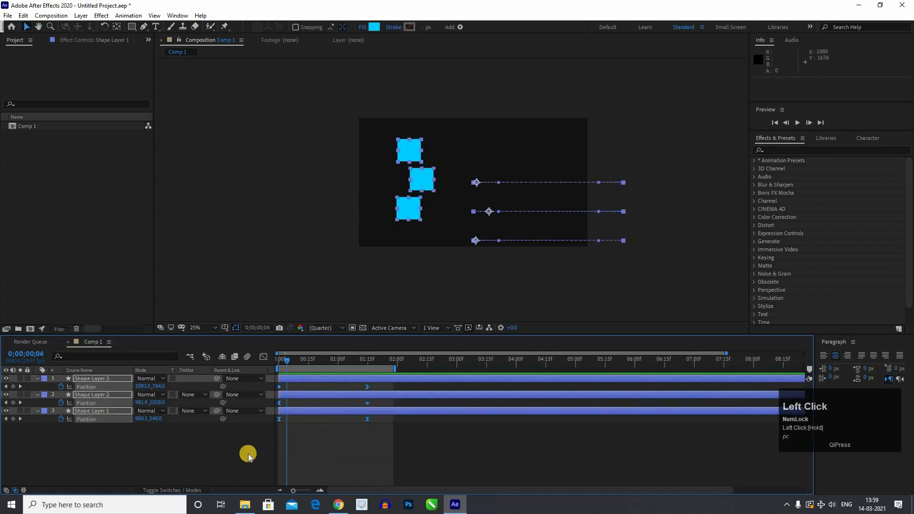
{"action": "key", "text": "Delete"}
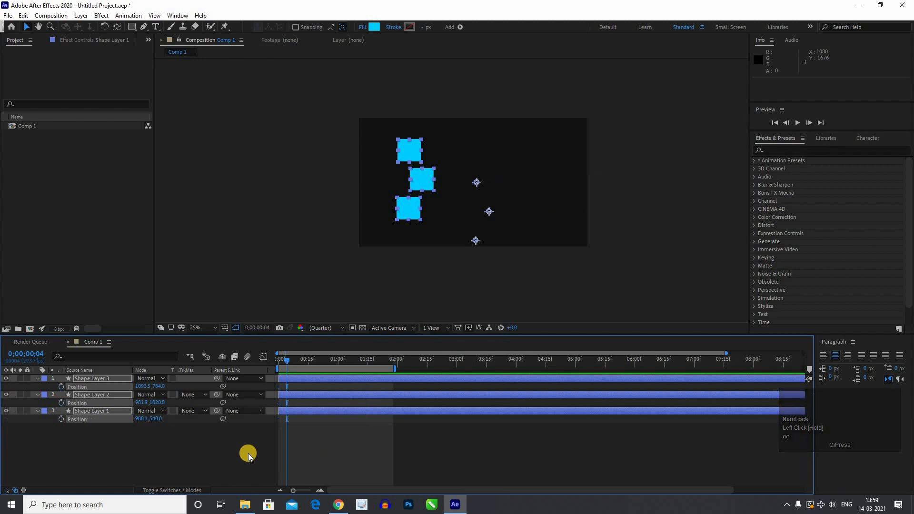
{"action": "key", "text": "Delete"}
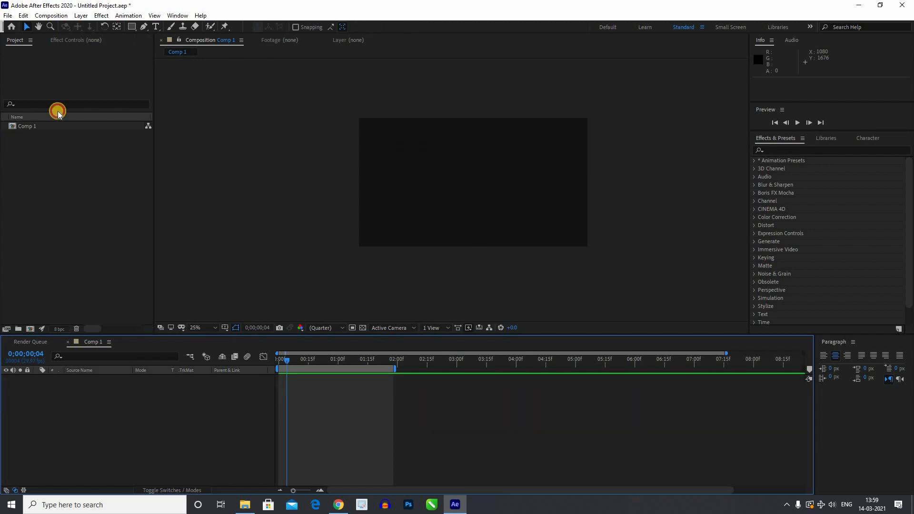
{"action": "left_click_drag", "start_coordinate": [14, 141], "coordinate": [58, 115]}
{"action": "key", "text": "Delete"}
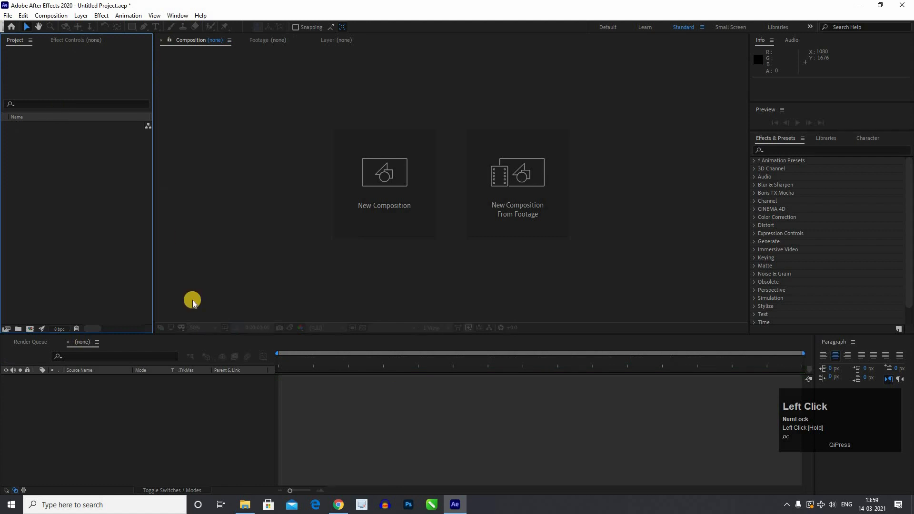
- Open the FINAL.aep project from File Explorer's Pricompostion _ folder, discarding the changes to the untitled project
{"action": "left_click", "coordinate": [245, 505]}
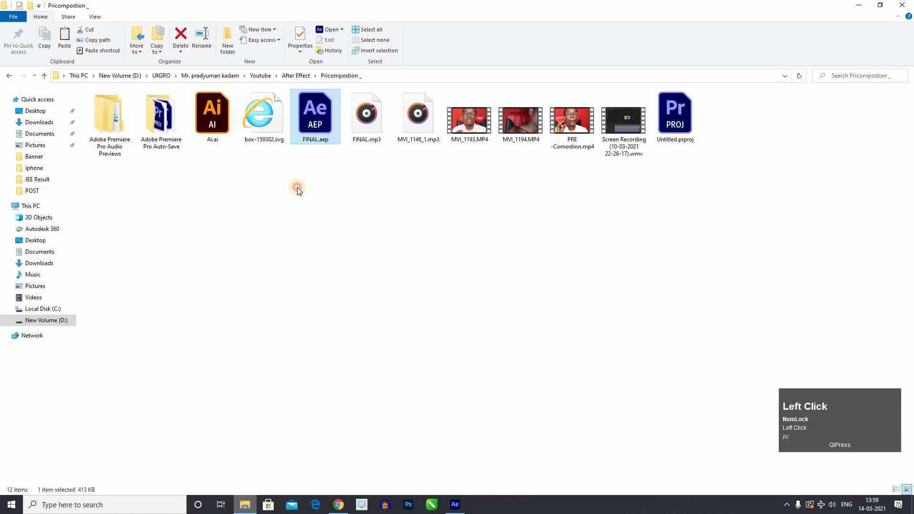
{"action": "double_click", "coordinate": [316, 120]}
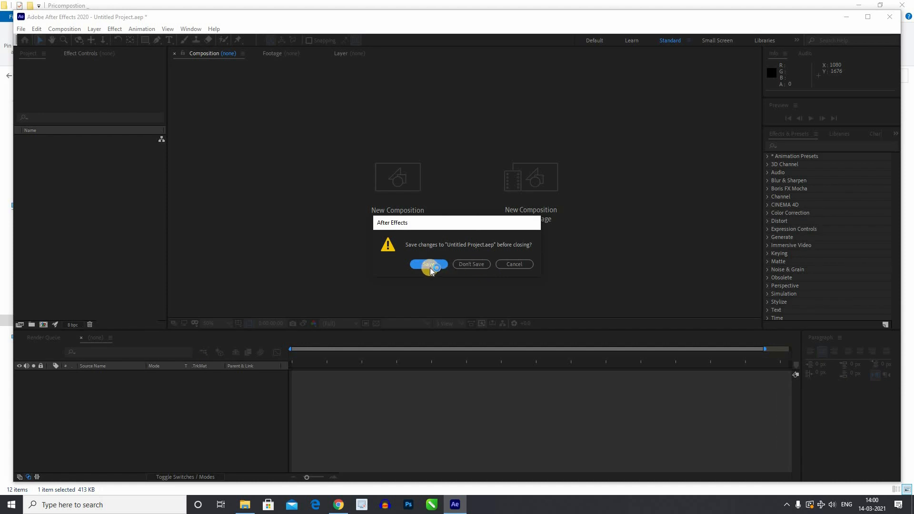
{"action": "left_click", "coordinate": [471, 265]}
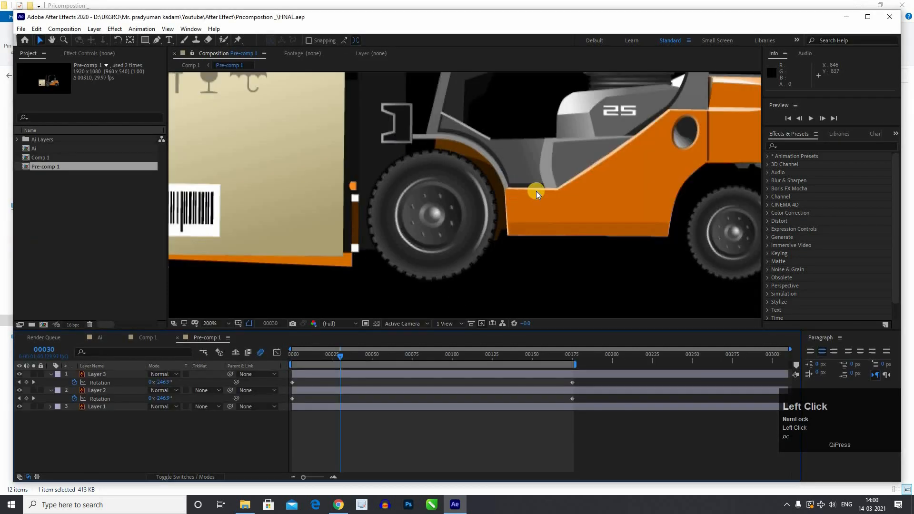
- Fit the whole forklift of Pre-comp 1 in view and preview its rotating wheels
{"action": "scroll", "coordinate": [527, 207], "scroll_direction": "down", "scroll_amount": 2, "text": "alt"}
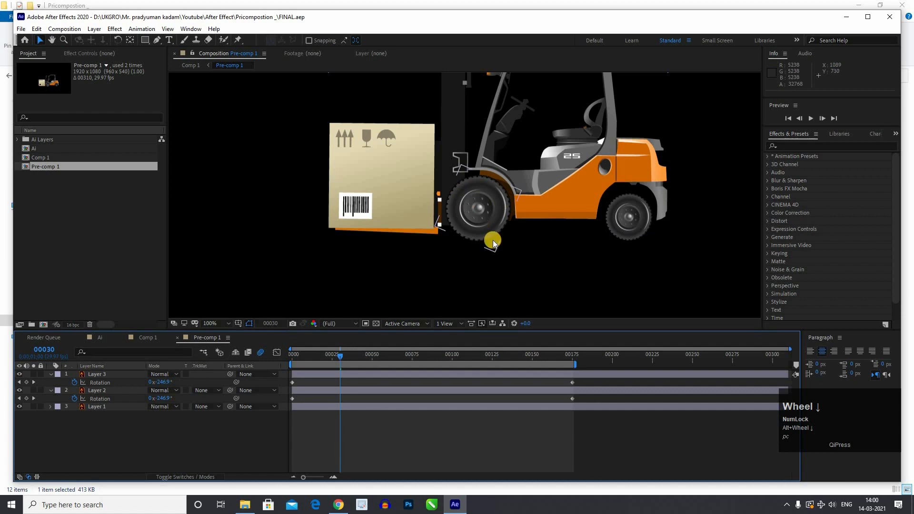
{"action": "scroll", "coordinate": [515, 253], "scroll_direction": "down", "scroll_amount": 1}
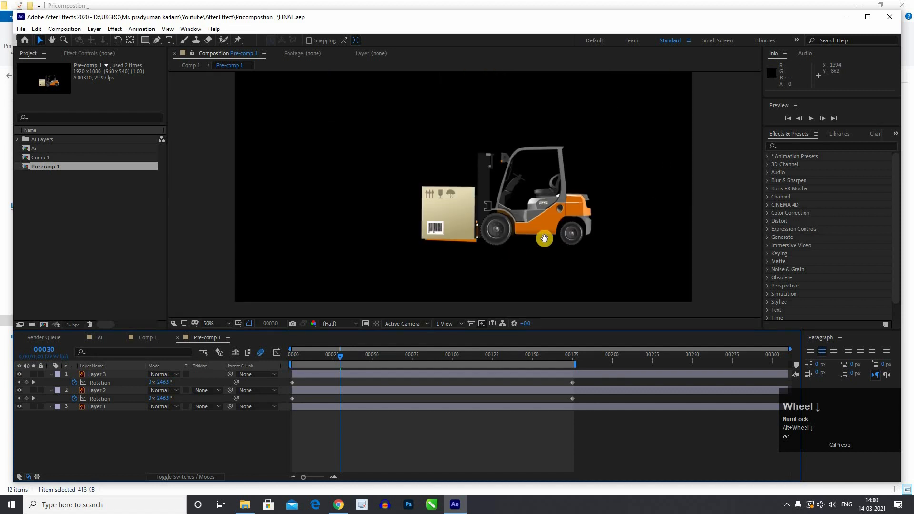
{"action": "left_click_drag", "start_coordinate": [545, 239], "coordinate": [525, 247]}
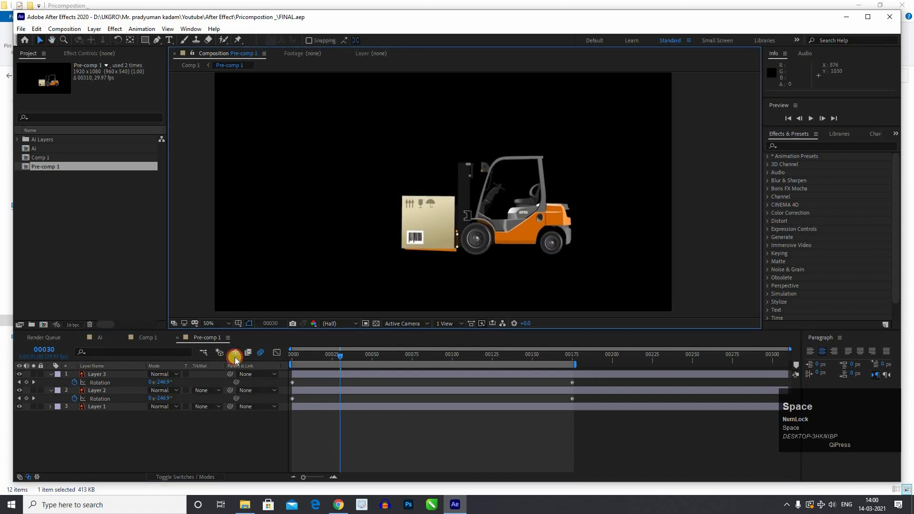
{"action": "left_click", "coordinate": [236, 357]}
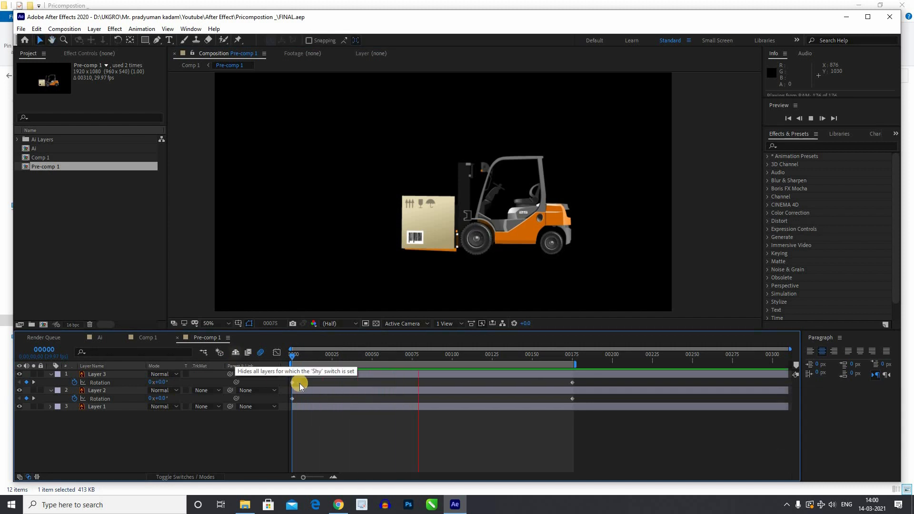
{"action": "key", "text": "space"}
{"action": "left_click", "coordinate": [77, 208]}
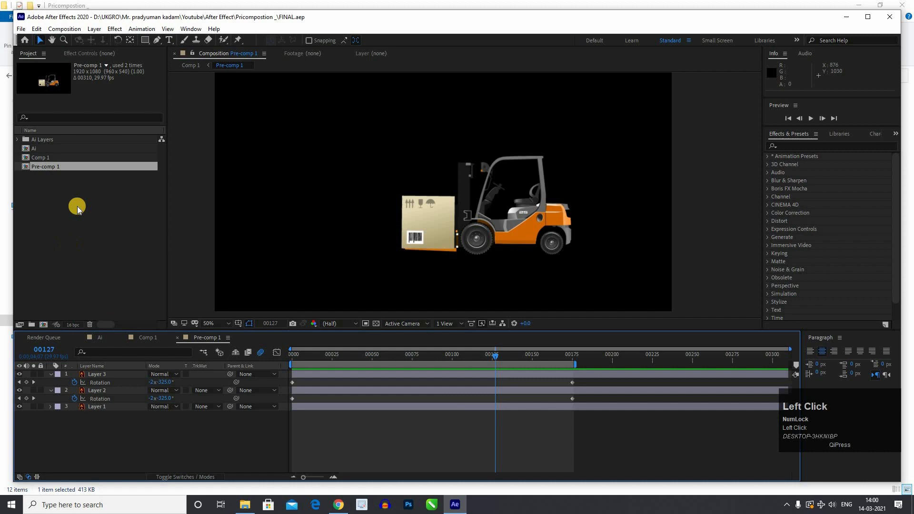
{"action": "left_click", "coordinate": [132, 325]}
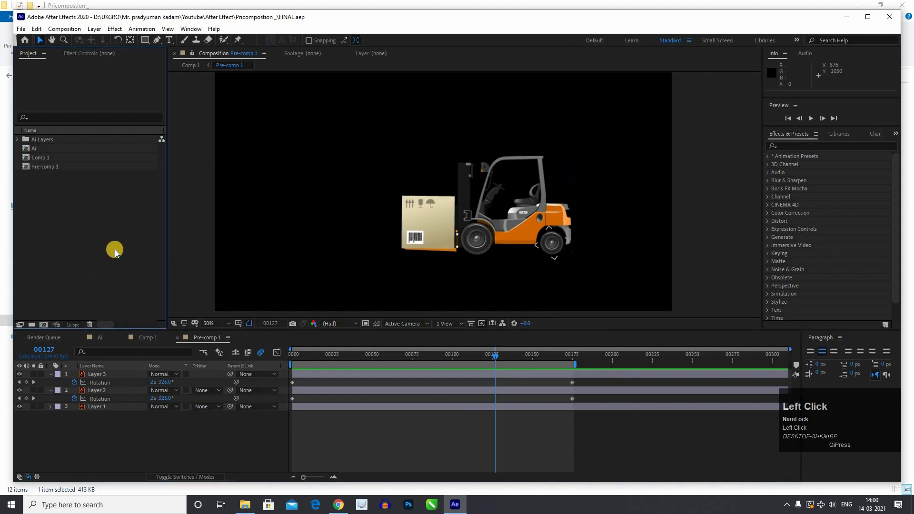
- Open Comp 1, return to frame 0 and delete both Position keyframes of the Pre-comp 1 layer
{"action": "left_click", "coordinate": [146, 338]}
{"action": "left_click", "coordinate": [105, 423]}
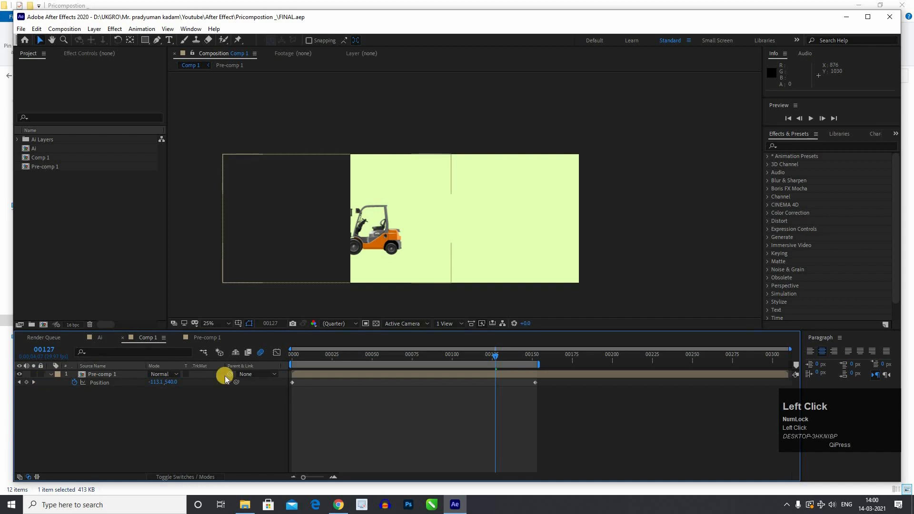
{"action": "left_click_drag", "start_coordinate": [357, 358], "coordinate": [194, 351]}
{"action": "left_click", "coordinate": [573, 428]}
{"action": "left_click", "coordinate": [225, 376]}
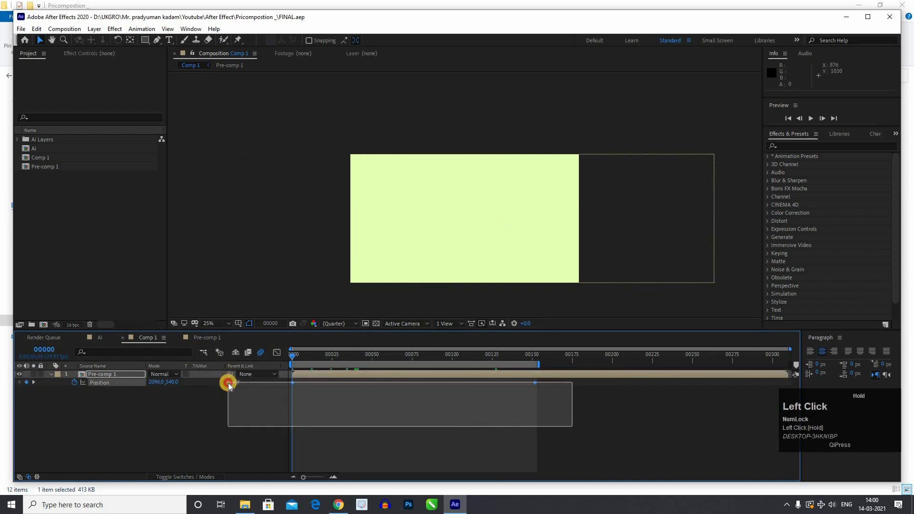
{"action": "left_click", "coordinate": [228, 383]}
{"action": "key", "text": "Delete"}
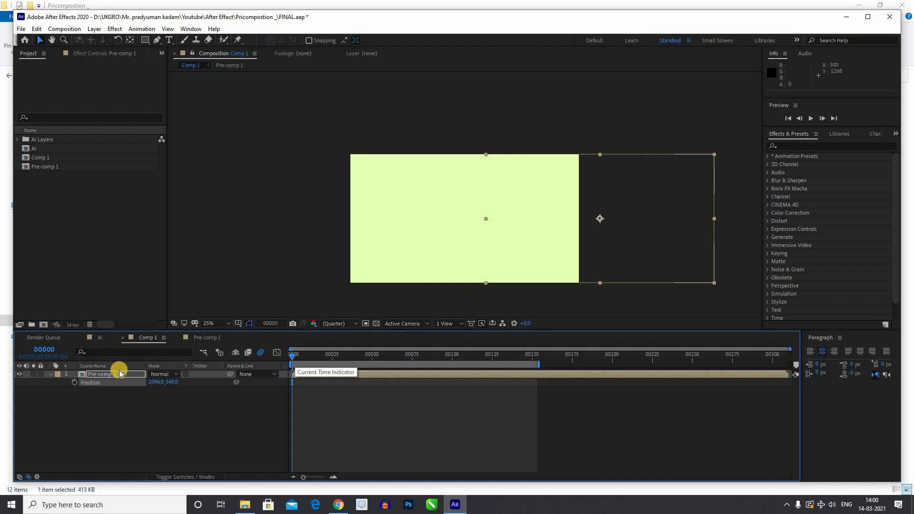
- Add a Position keyframe to Pre-comp 1 at frame 0, and at frame 78 move the forklift horizontally to 820, 540
{"action": "left_click", "coordinate": [75, 383]}
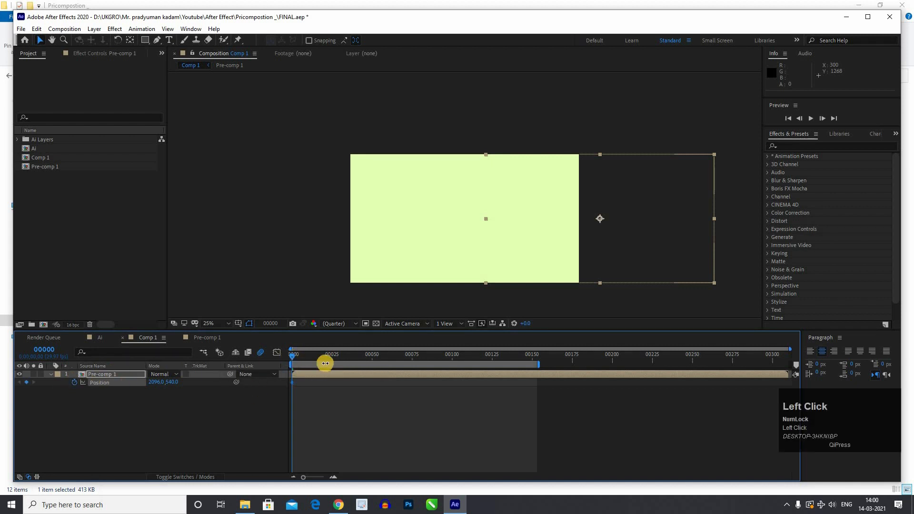
{"action": "key", "text": "space"}
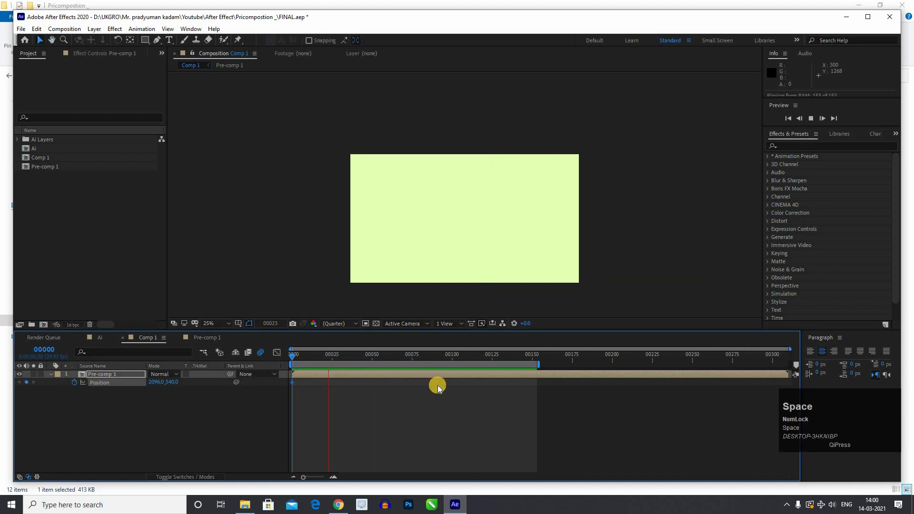
{"action": "key", "text": "space"}
{"action": "left_click_drag", "start_coordinate": [601, 239], "coordinate": [446, 241]}
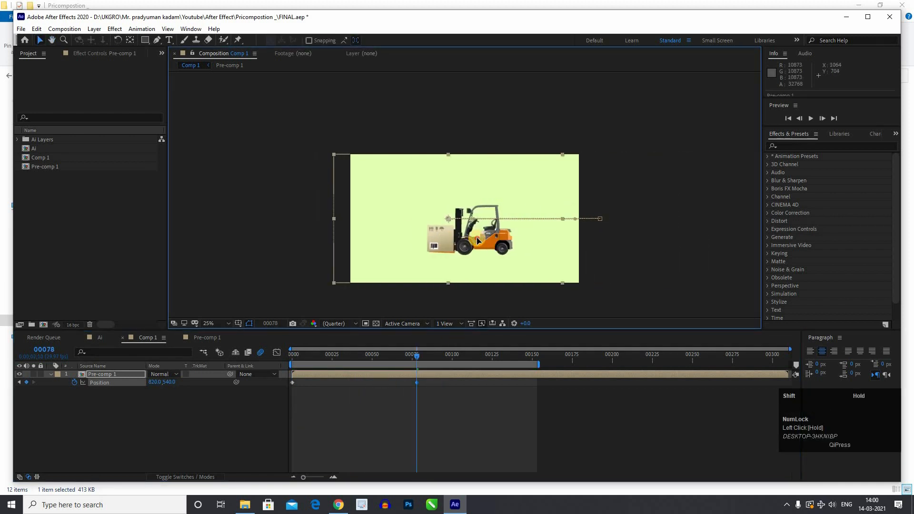
- Preview the forklift's new movement in Comp 1 from frame 0
{"action": "left_click", "coordinate": [424, 383]}
{"action": "left_click_drag", "start_coordinate": [423, 384], "coordinate": [260, 358]}
{"action": "key", "text": "space"}
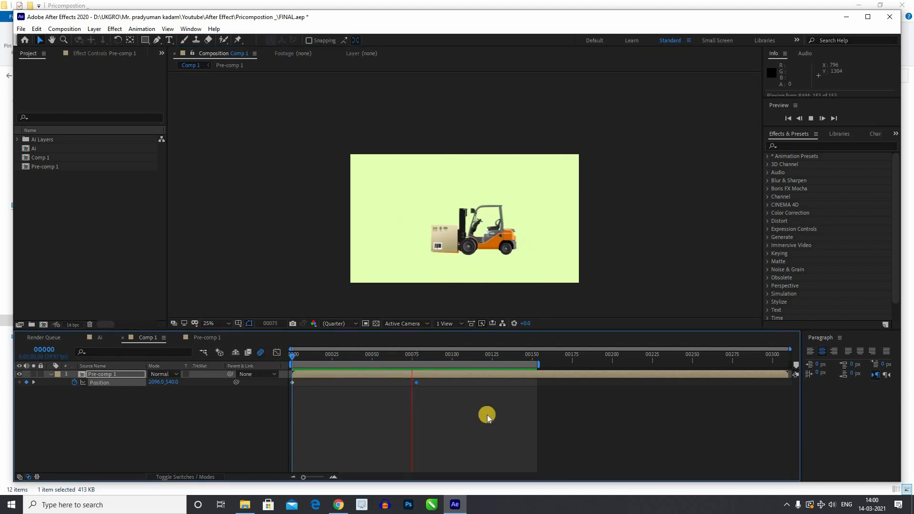
{"action": "left_click", "coordinate": [420, 351]}
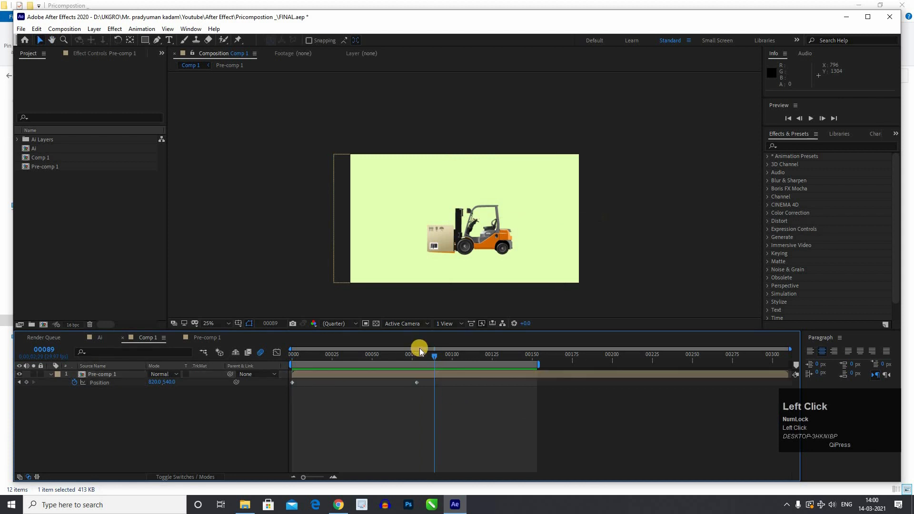
- Move the last Position keyframe of the Pre-comp 1 layer earlier, to frame 43
{"action": "double_click", "coordinate": [417, 383]}
{"action": "left_click", "coordinate": [499, 277]}
{"action": "left_click_drag", "start_coordinate": [368, 380], "coordinate": [360, 380]}
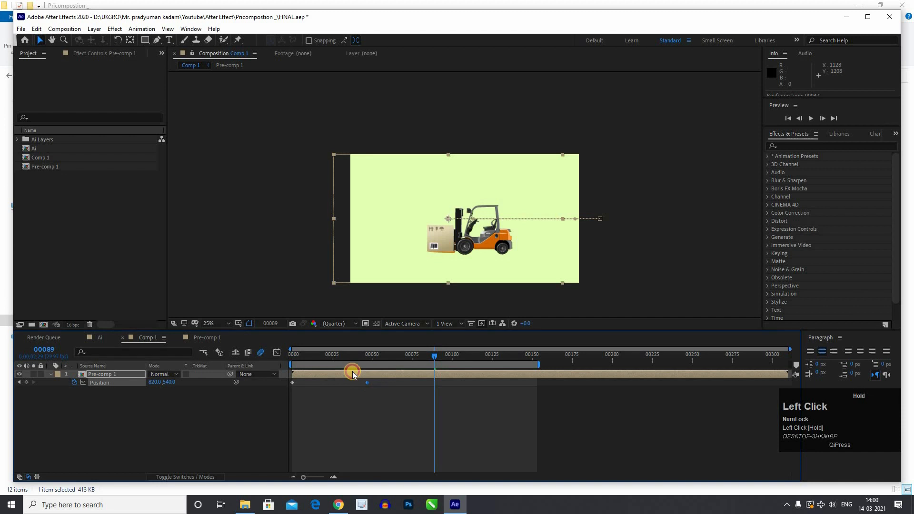
- Preview the forklift's faster entry in Comp 1 from frame 0 and enlarge the composition view to 50%
{"action": "left_click_drag", "start_coordinate": [325, 356], "coordinate": [212, 356]}
{"action": "key", "text": "space"}
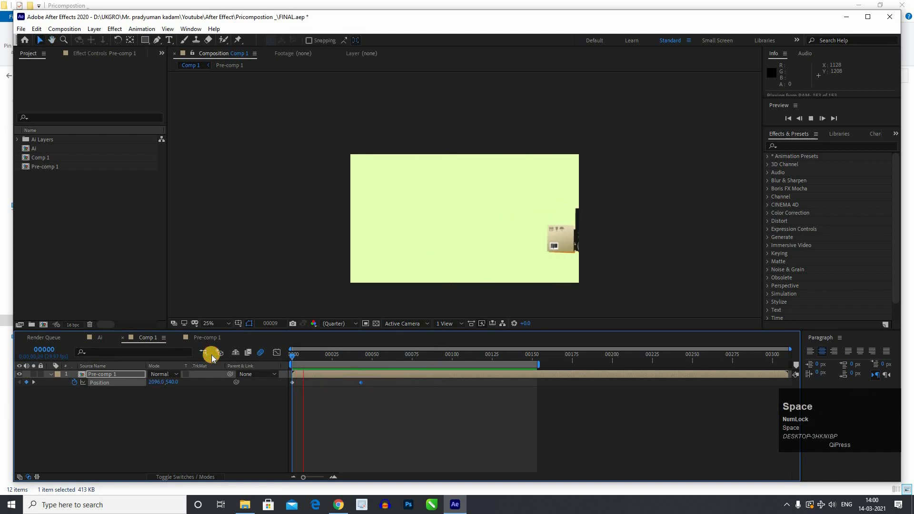
{"action": "key", "text": "space"}
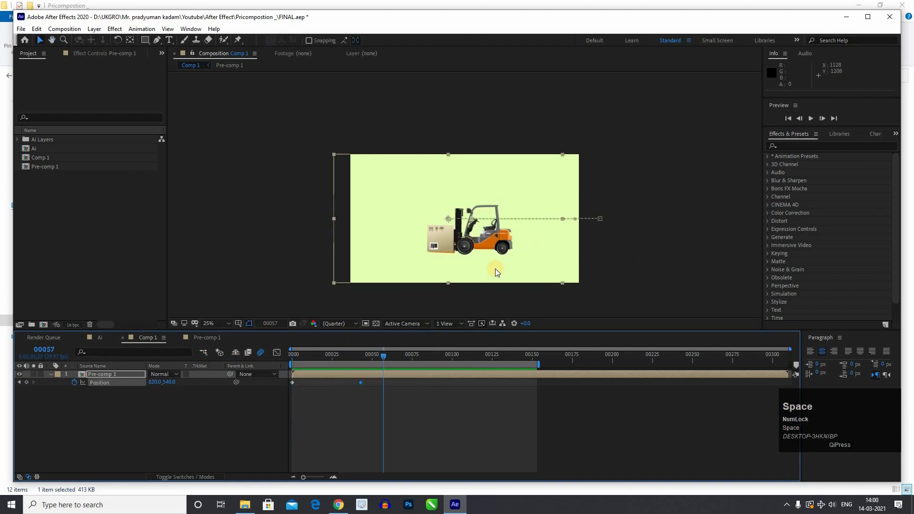
{"action": "scroll", "coordinate": [479, 259], "scroll_direction": "up", "scroll_amount": 2}
{"action": "scroll", "coordinate": [474, 257], "scroll_direction": "down", "scroll_amount": 2}
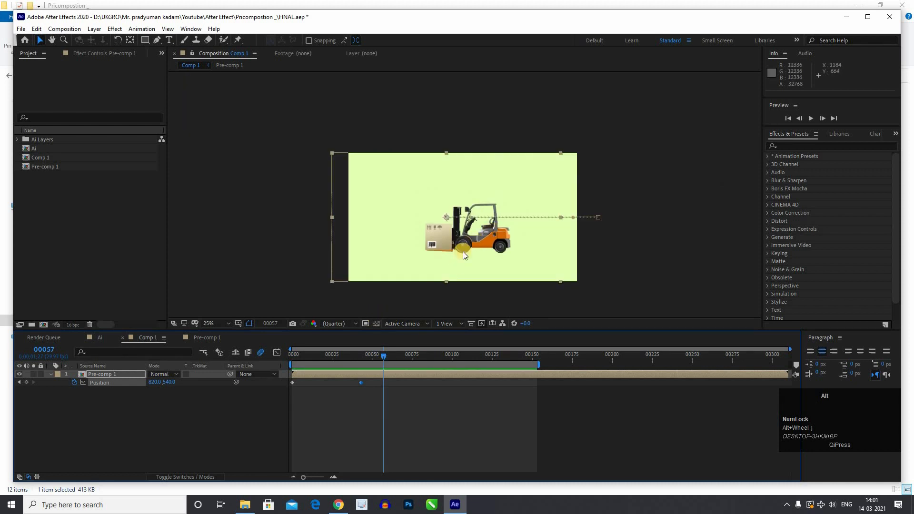
{"action": "scroll", "coordinate": [462, 253], "scroll_direction": "up", "scroll_amount": 1}
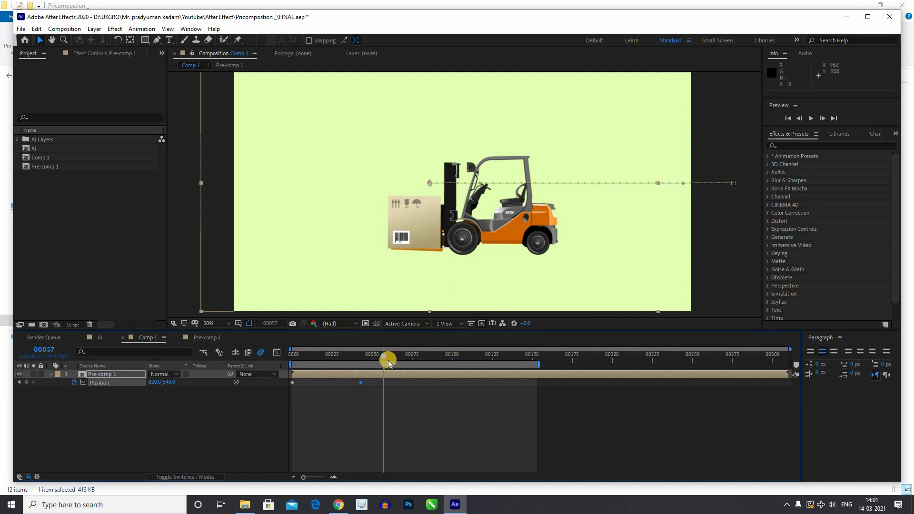
- Set the current time to frame 43 and move the last Rotation keyframes of Layer 2 and Layer 3 in Pre-comp 1 there
{"action": "key", "text": "space"}
{"action": "left_click_drag", "start_coordinate": [361, 358], "coordinate": [354, 359]}
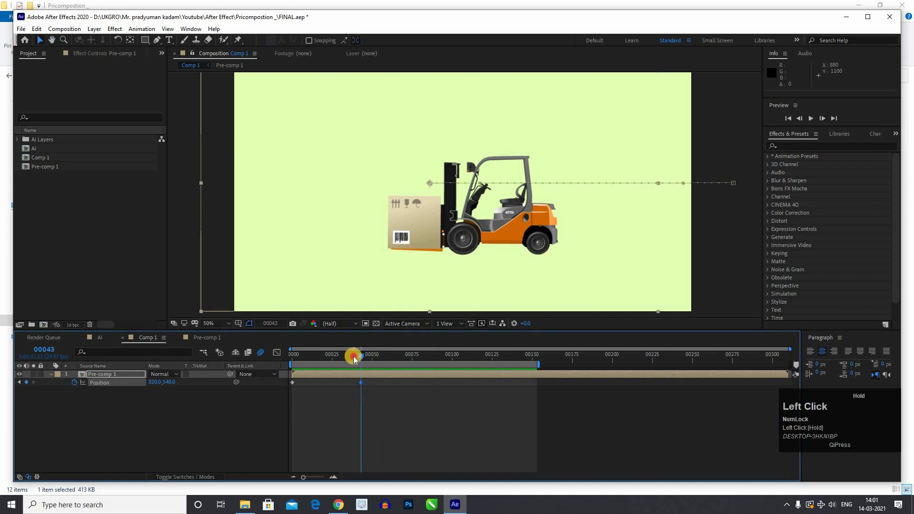
{"action": "left_click", "coordinate": [198, 339]}
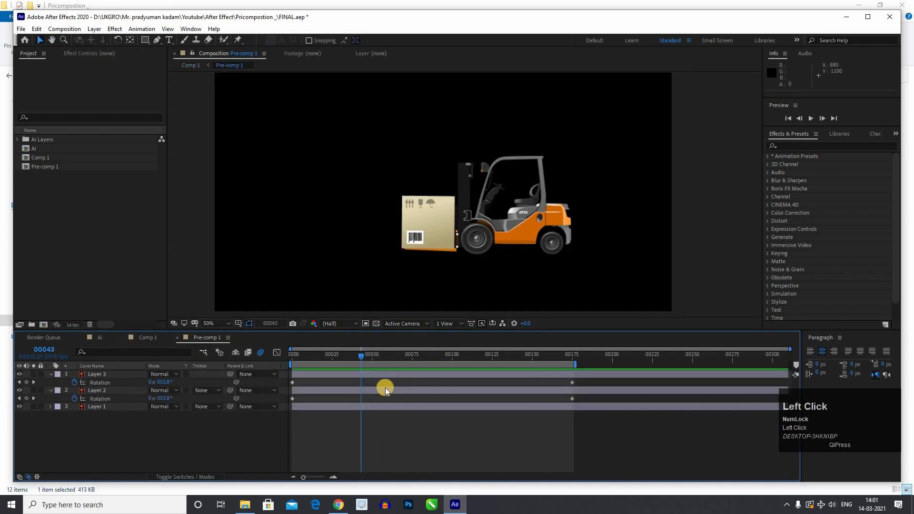
{"action": "left_click", "coordinate": [140, 339]}
{"action": "left_click", "coordinate": [201, 339]}
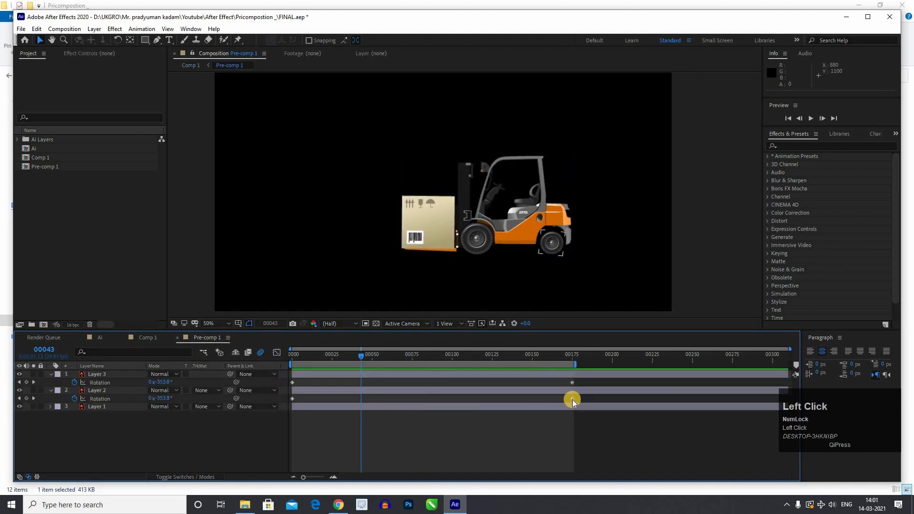
{"action": "left_click_drag", "start_coordinate": [486, 399], "coordinate": [361, 405]}
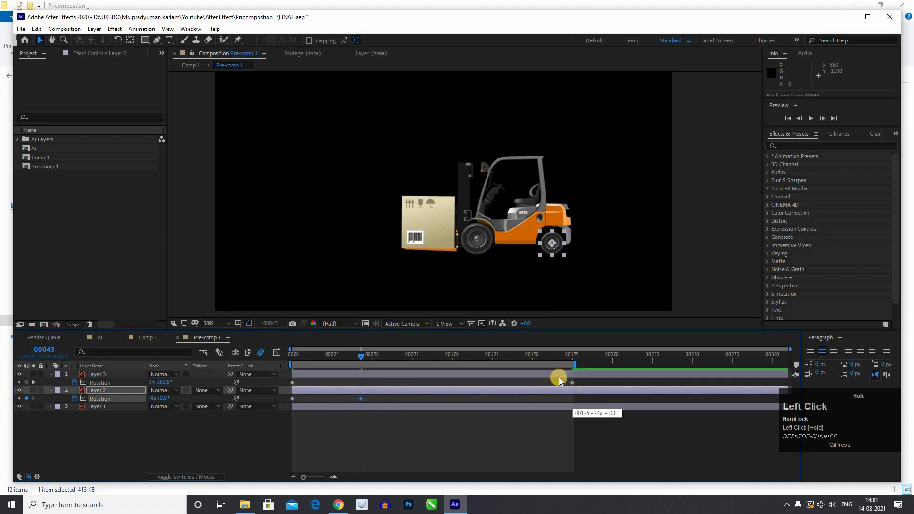
{"action": "left_click_drag", "start_coordinate": [573, 383], "coordinate": [363, 384]}
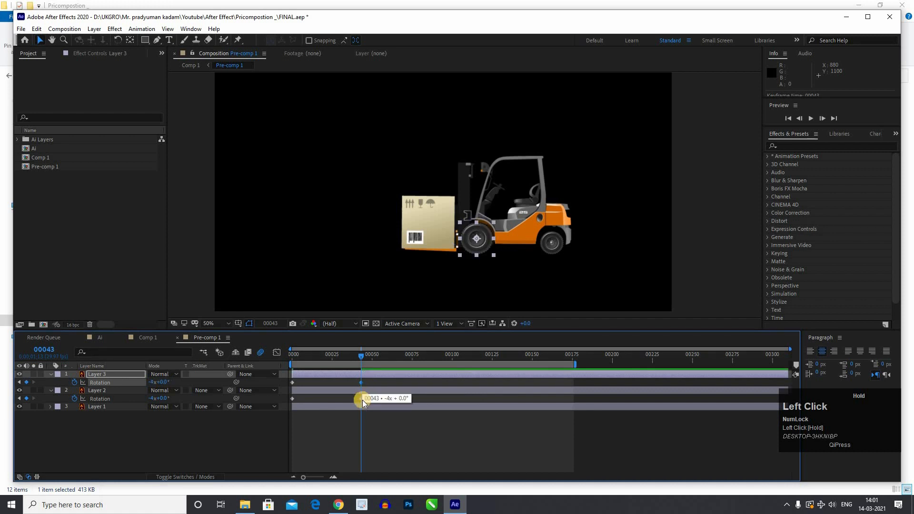
- Apply Easy Ease In to the frame 43 Rotation keyframes of Layer 3 and Layer 2
{"action": "left_click", "coordinate": [363, 400], "text": "ctrl"}
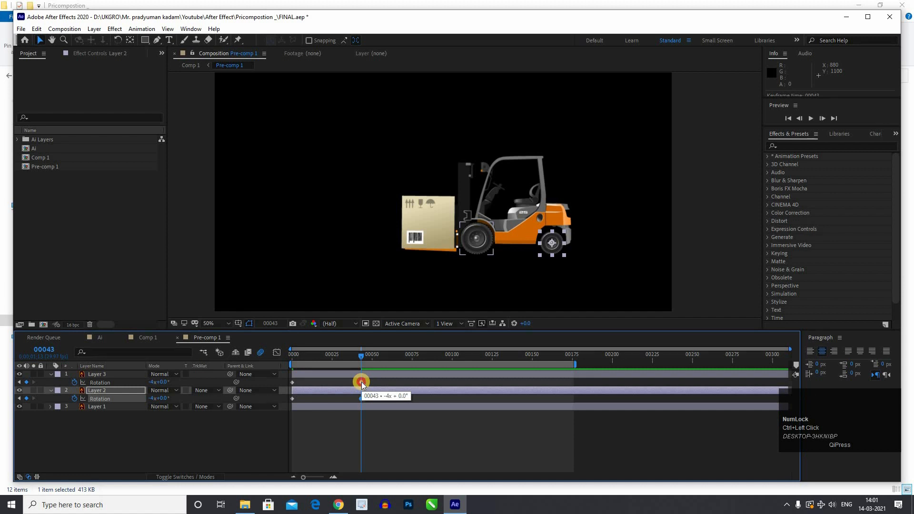
{"action": "left_click", "coordinate": [362, 383]}
{"action": "left_click", "coordinate": [362, 399], "text": "shift"}
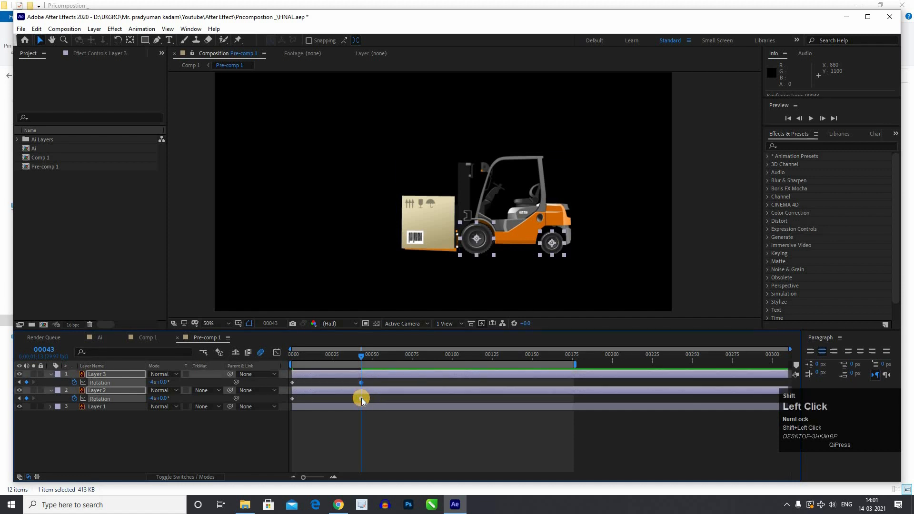
{"action": "right_click", "coordinate": [362, 400]}
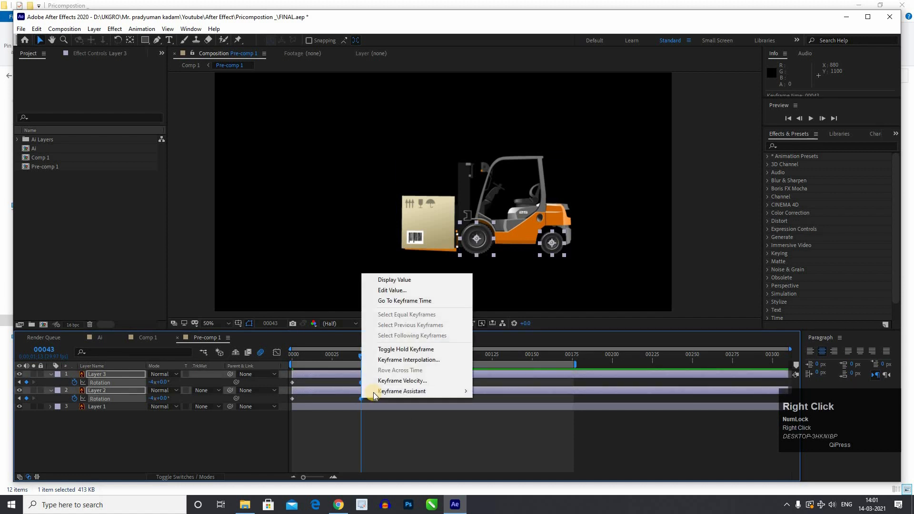
{"action": "mouse_move", "coordinate": [419, 392]}
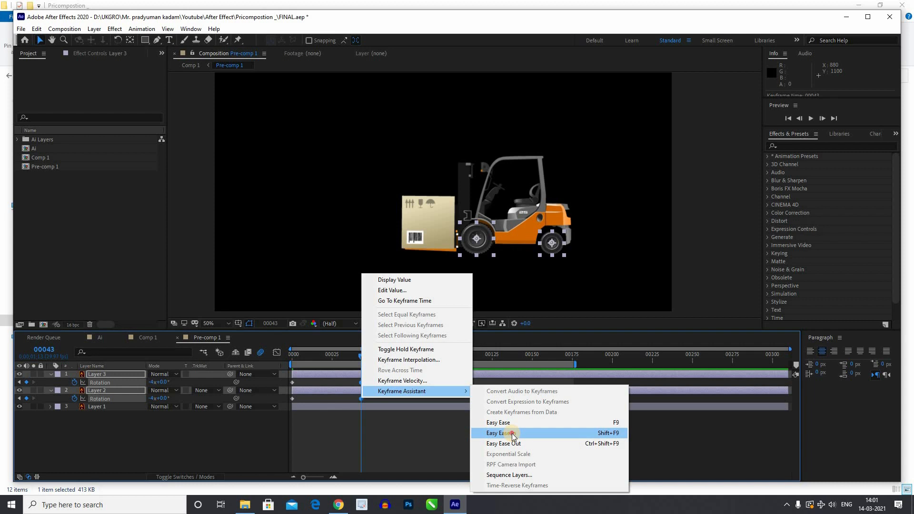
{"action": "left_click", "coordinate": [513, 434]}
- Preview the eased wheel rotation in Pre-comp 1 from frame 0
{"action": "left_click_drag", "start_coordinate": [315, 356], "coordinate": [230, 351]}
{"action": "key", "text": "space"}
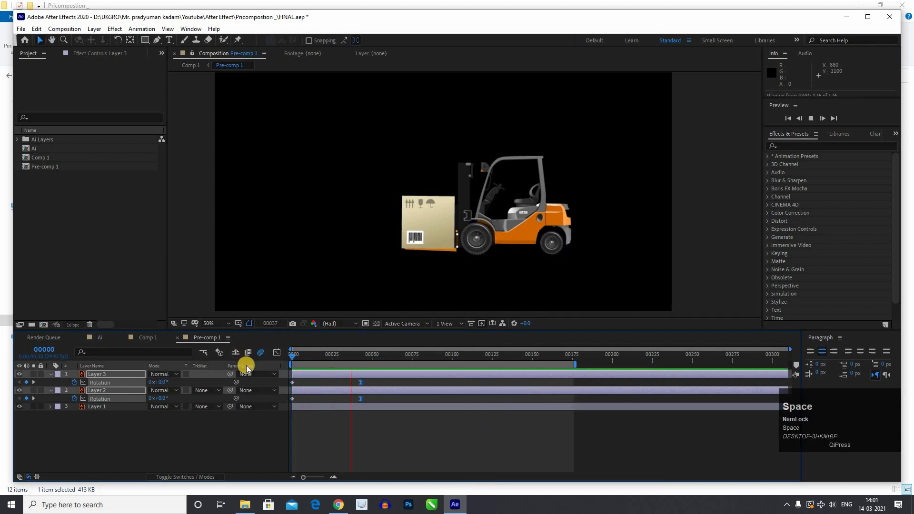
{"action": "key", "text": "space"}
{"action": "left_click_drag", "start_coordinate": [252, 351], "coordinate": [247, 350]}
{"action": "key", "text": "space"}
- Open Comp 1 and play the forklift's entry with the eased wheels from frame 0
{"action": "left_click", "coordinate": [147, 338]}
{"action": "key", "text": "space"}
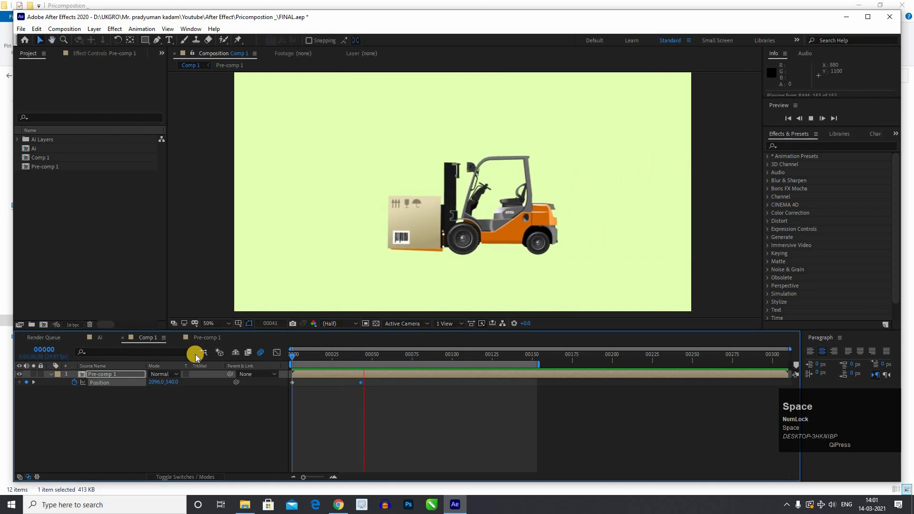
{"action": "left_click", "coordinate": [199, 351]}
{"action": "key", "text": "space"}
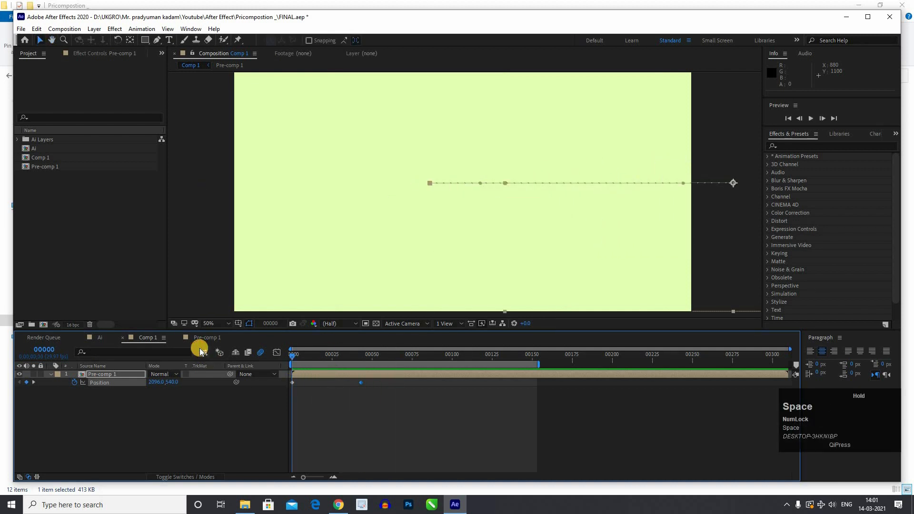
{"action": "key", "text": "space"}
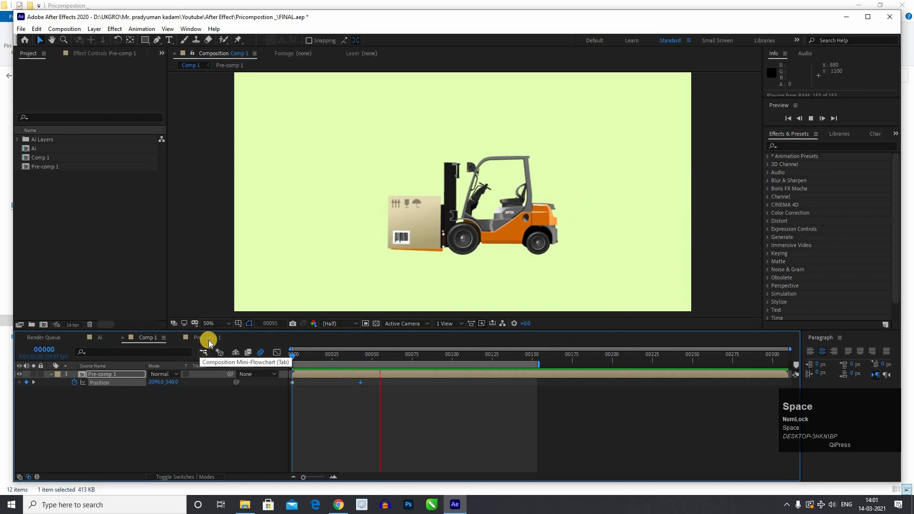
- In Pre-comp 1, set the Rotation of Layer 3 and Layer 2 to -2 revolutions at frame 43
{"action": "left_click", "coordinate": [206, 338]}
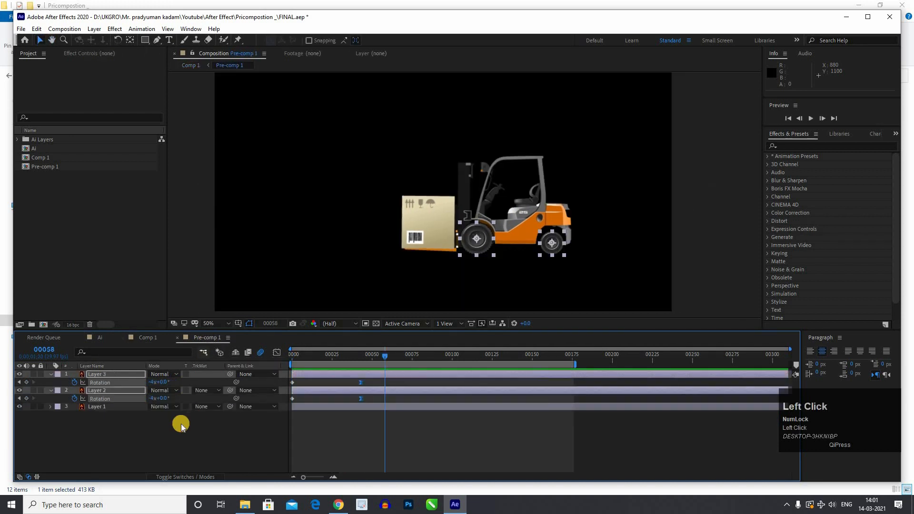
{"action": "left_click", "coordinate": [362, 356]}
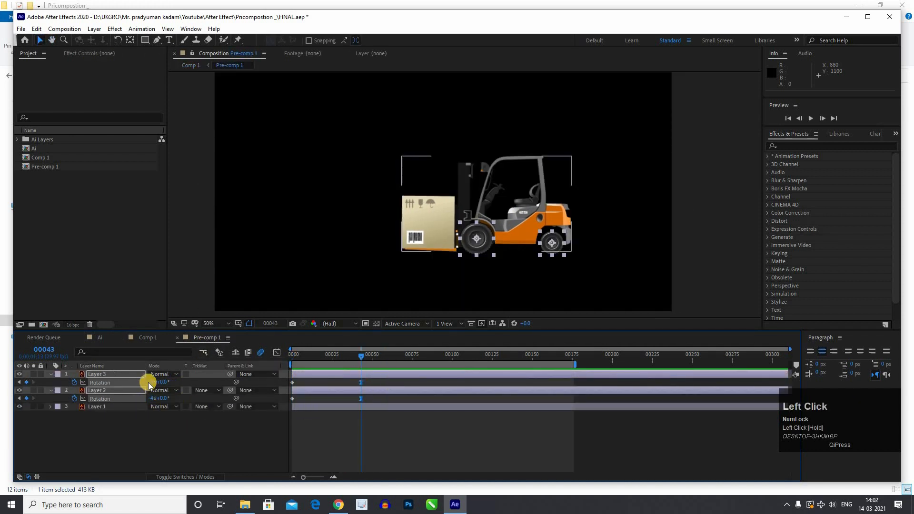
{"action": "left_click_drag", "start_coordinate": [152, 381], "coordinate": [152, 381]}
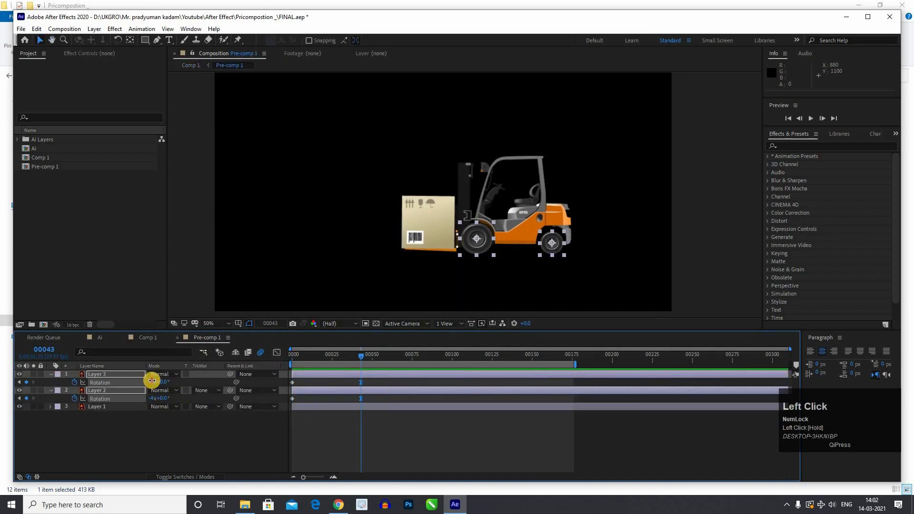
{"action": "type", "text": "-"}
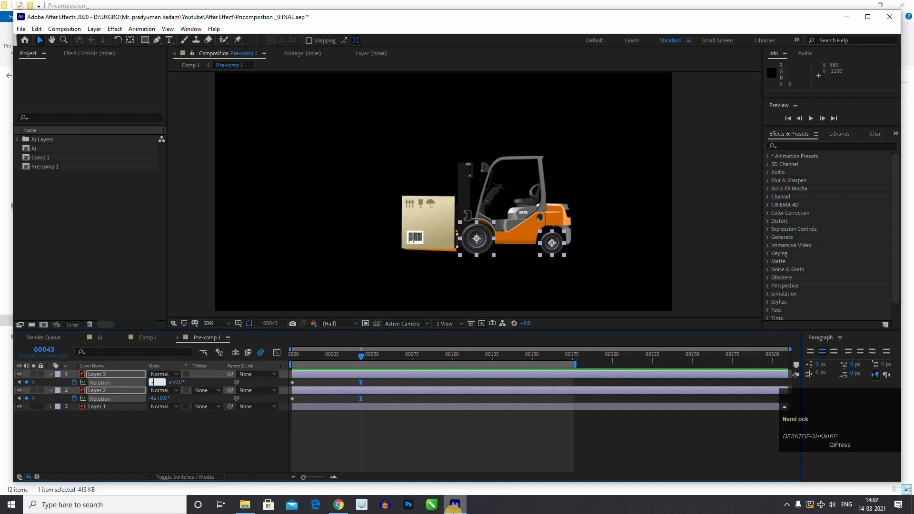
{"action": "type", "text": "2"}
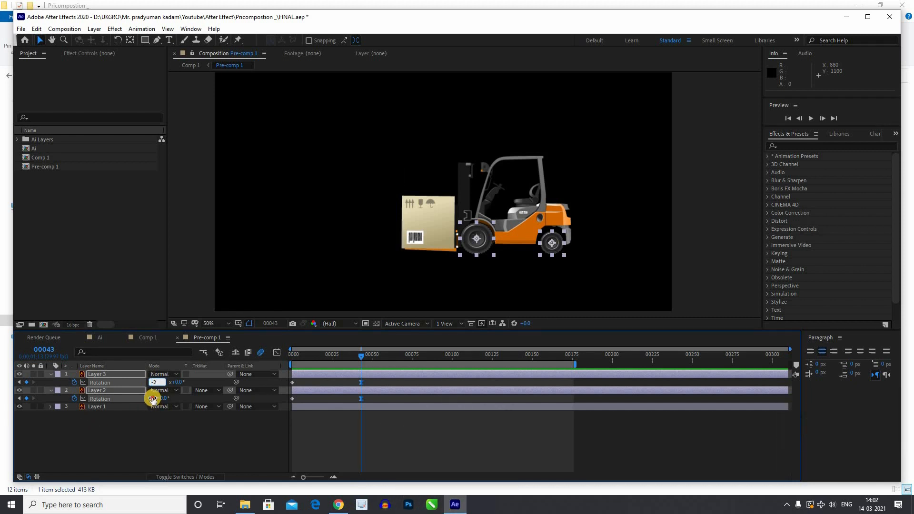
{"action": "left_click", "coordinate": [179, 432]}
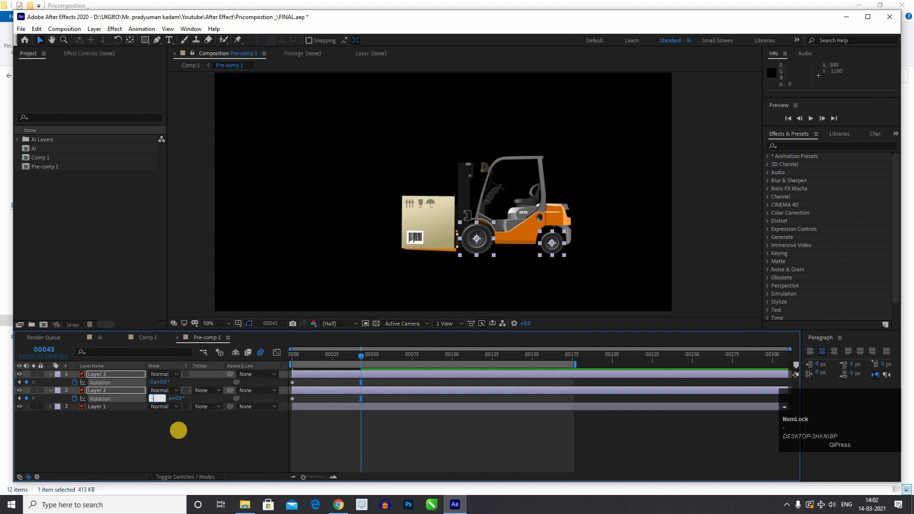
- Preview the reduced wheel rotation in Pre-comp 1 and in the forklift's entry in Comp 1
{"action": "left_click", "coordinate": [291, 355]}
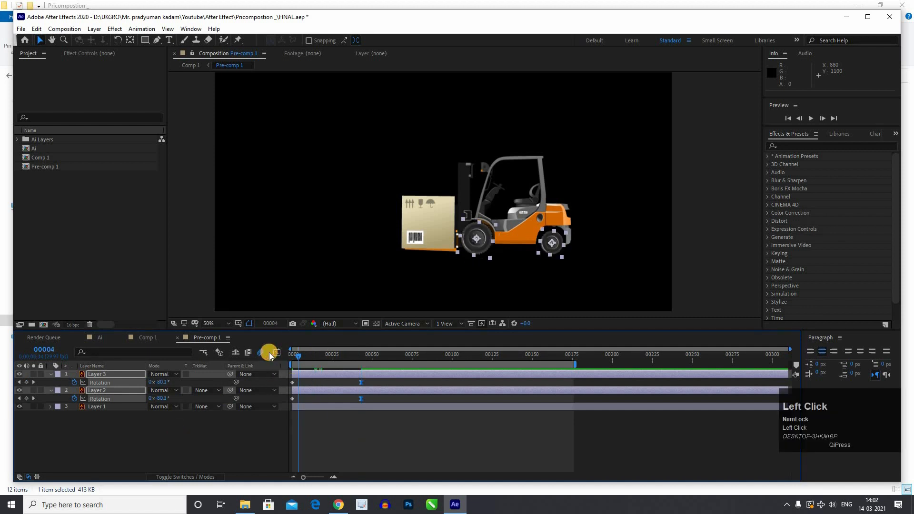
{"action": "key", "text": "space"}
{"action": "left_click", "coordinate": [148, 338]}
{"action": "key", "text": "space"}
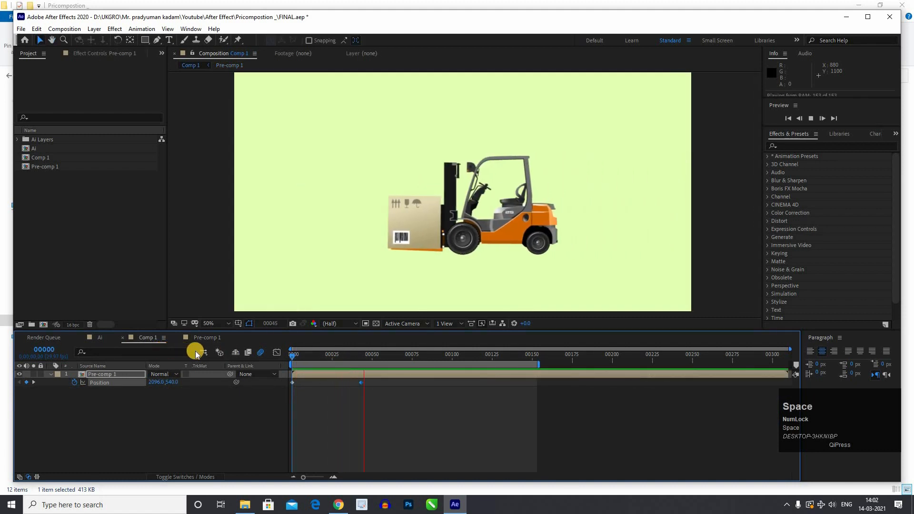
- Scrub through the forklift's movement in Comp 1 between its two Position keyframes, stopping at frame 26
{"action": "left_click", "coordinate": [353, 355]}
{"action": "left_click_drag", "start_coordinate": [330, 362], "coordinate": [288, 360]}
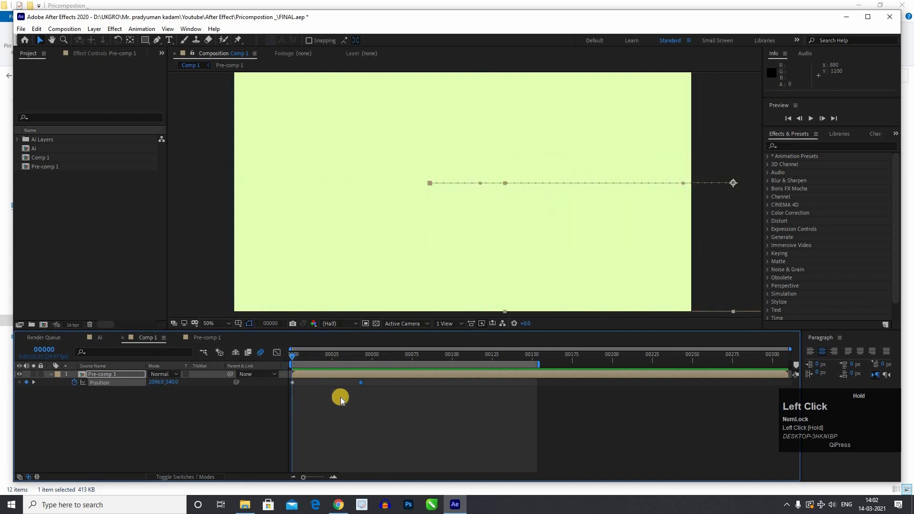
{"action": "left_click_drag", "start_coordinate": [360, 360], "coordinate": [353, 360]}
{"action": "left_click_drag", "start_coordinate": [250, 371], "coordinate": [334, 371]}
- Select both Position keyframes of the Pre-comp 1 layer and show the Keyframe Assistant easing options
{"action": "left_click_drag", "start_coordinate": [418, 418], "coordinate": [281, 385]}
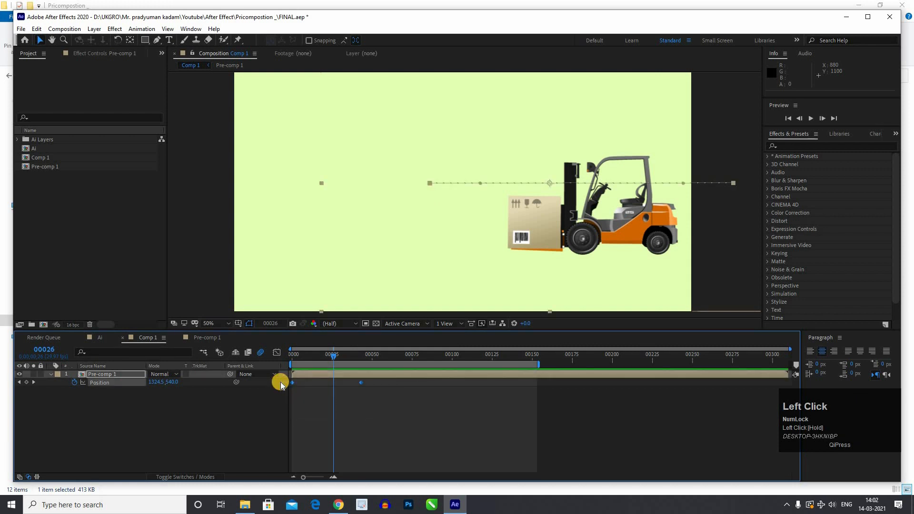
{"action": "right_click", "coordinate": [361, 384]}
{"action": "mouse_move", "coordinate": [401, 377]}
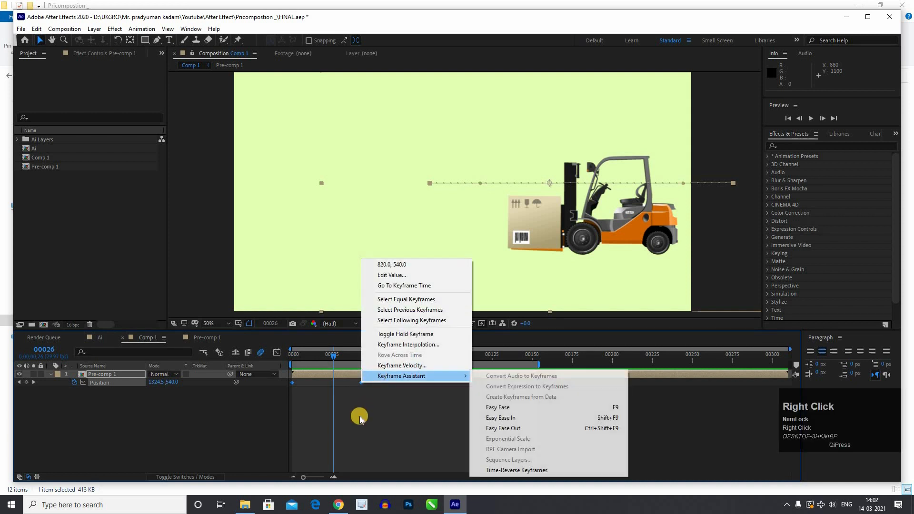
{"action": "left_click_drag", "start_coordinate": [389, 415], "coordinate": [286, 383]}
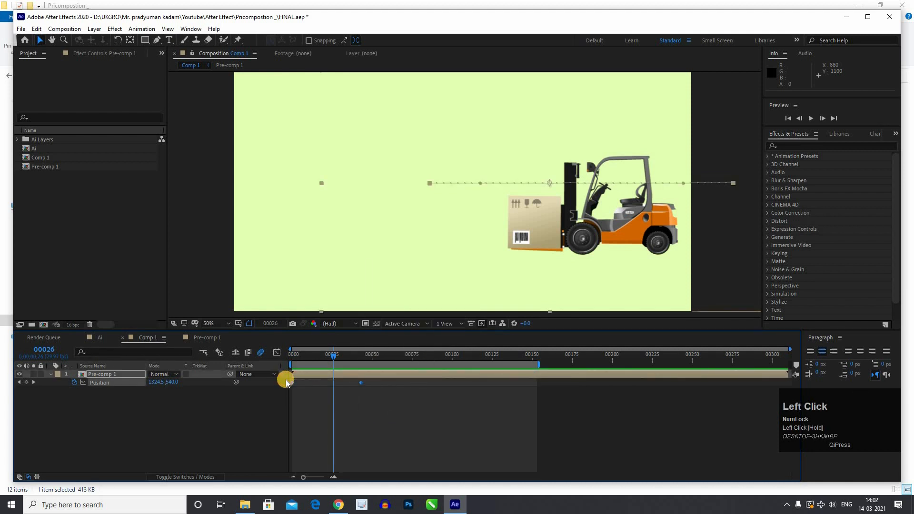